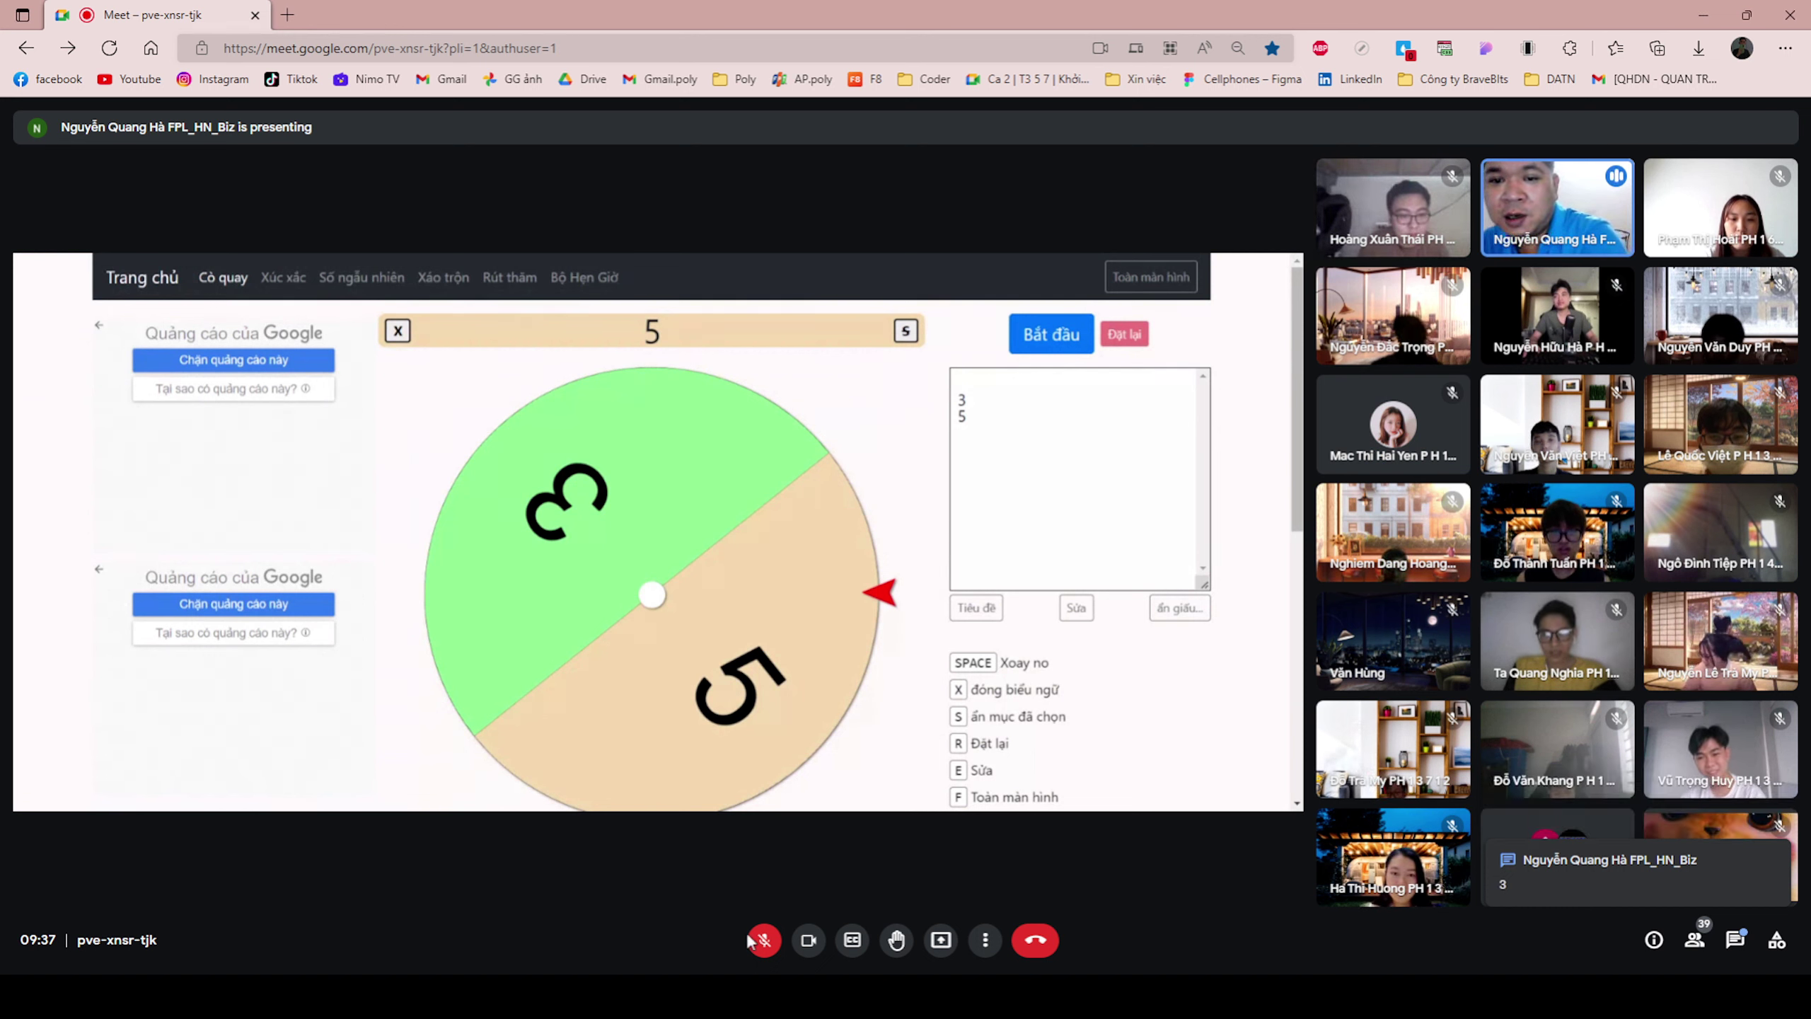
Check the in-call messages, close the chat and turn off the camera.
{"action": "left_click", "coordinate": [1738, 939]}
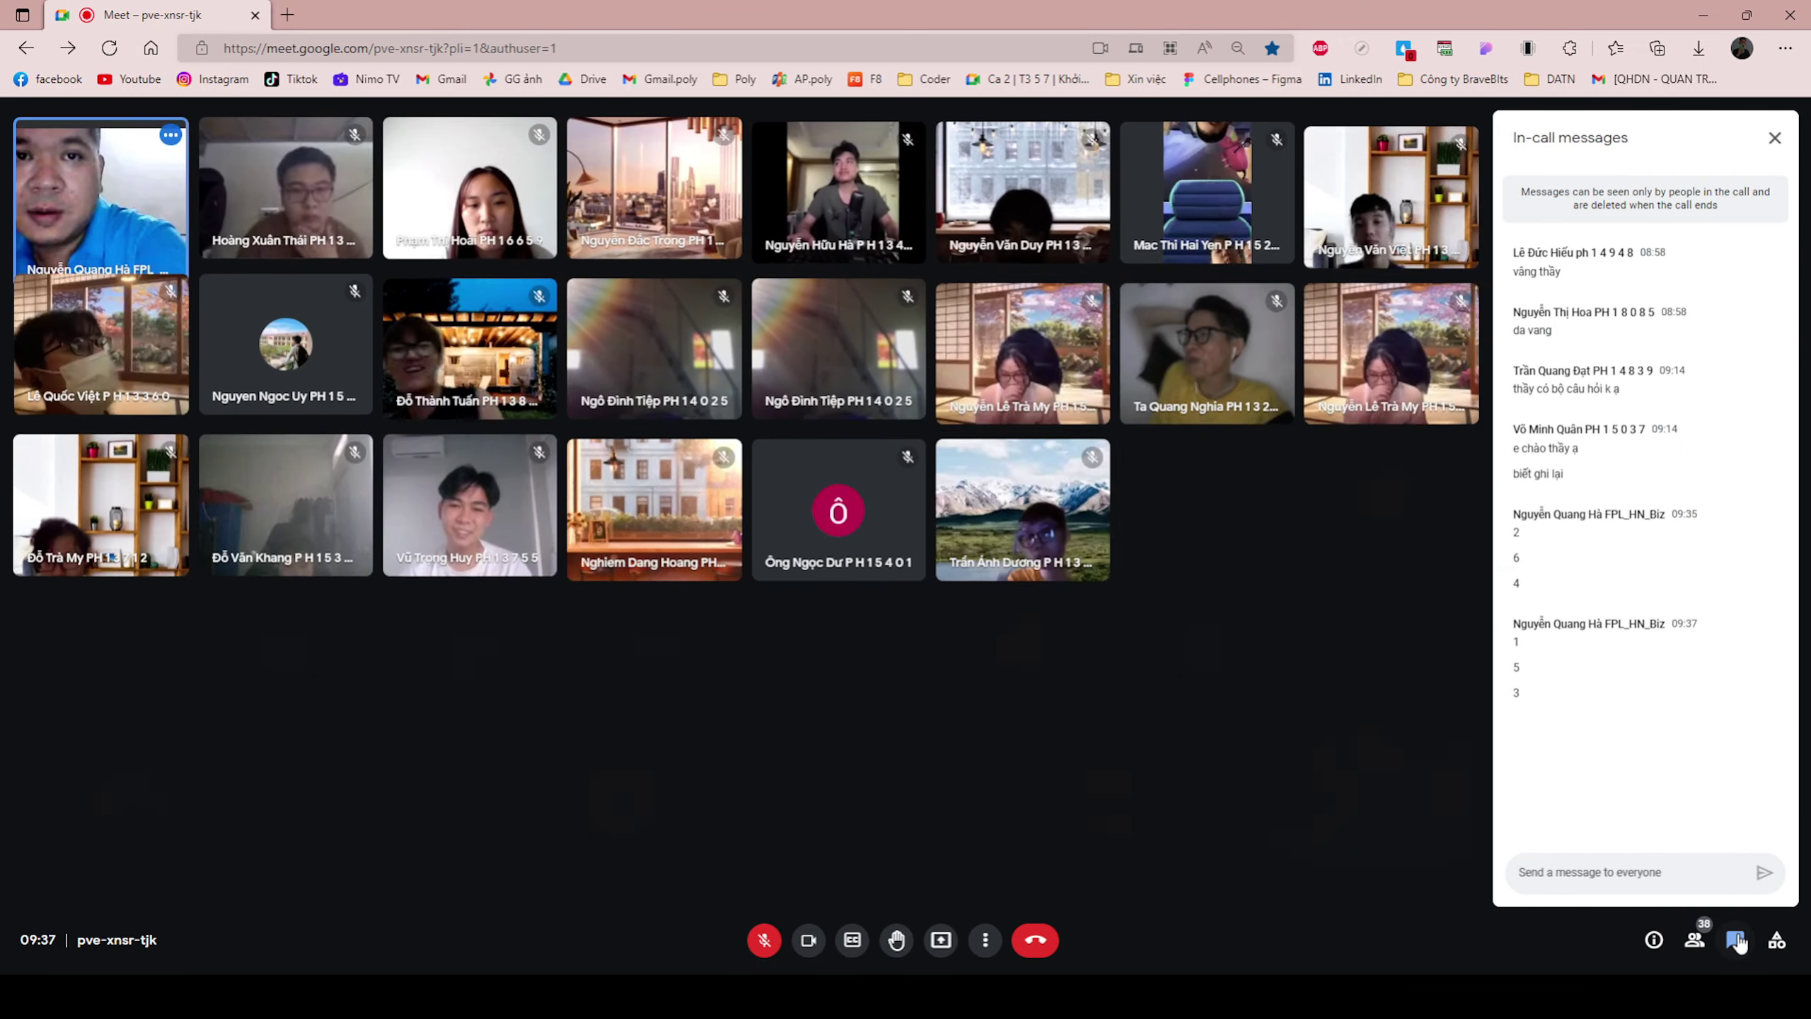
{"action": "left_click", "coordinate": [1737, 939]}
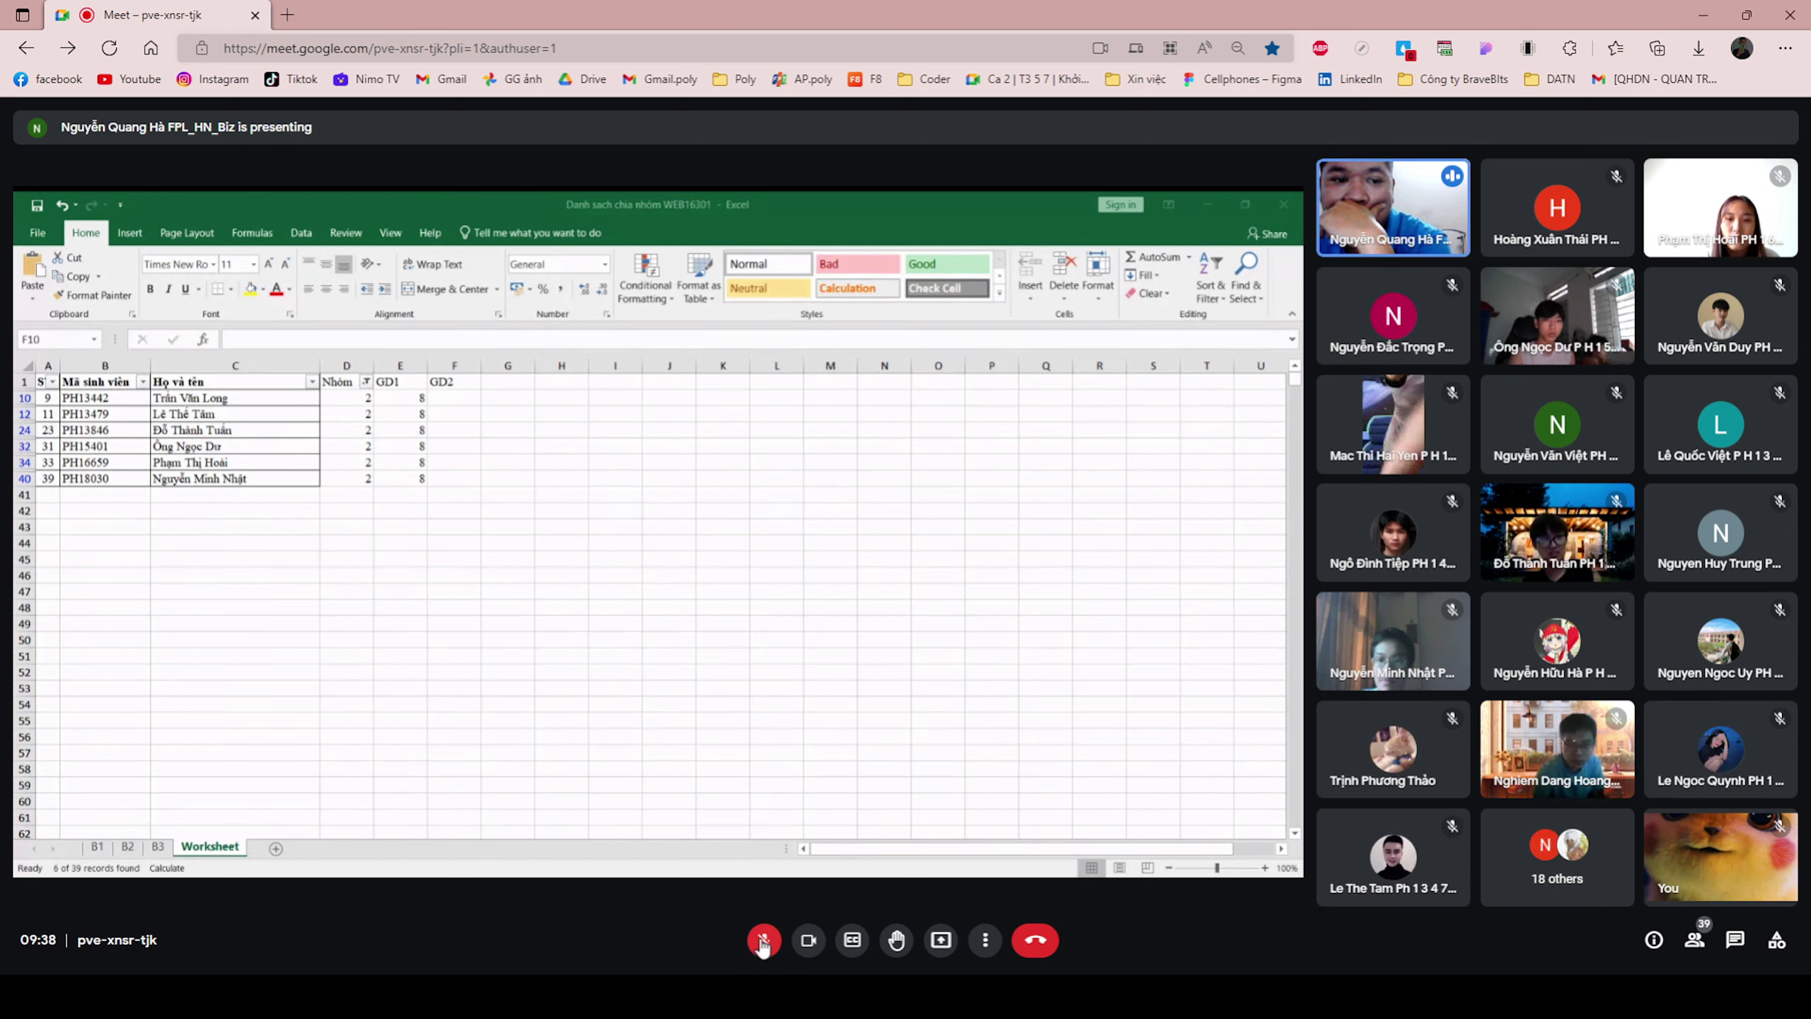
{"action": "left_click", "coordinate": [809, 940]}
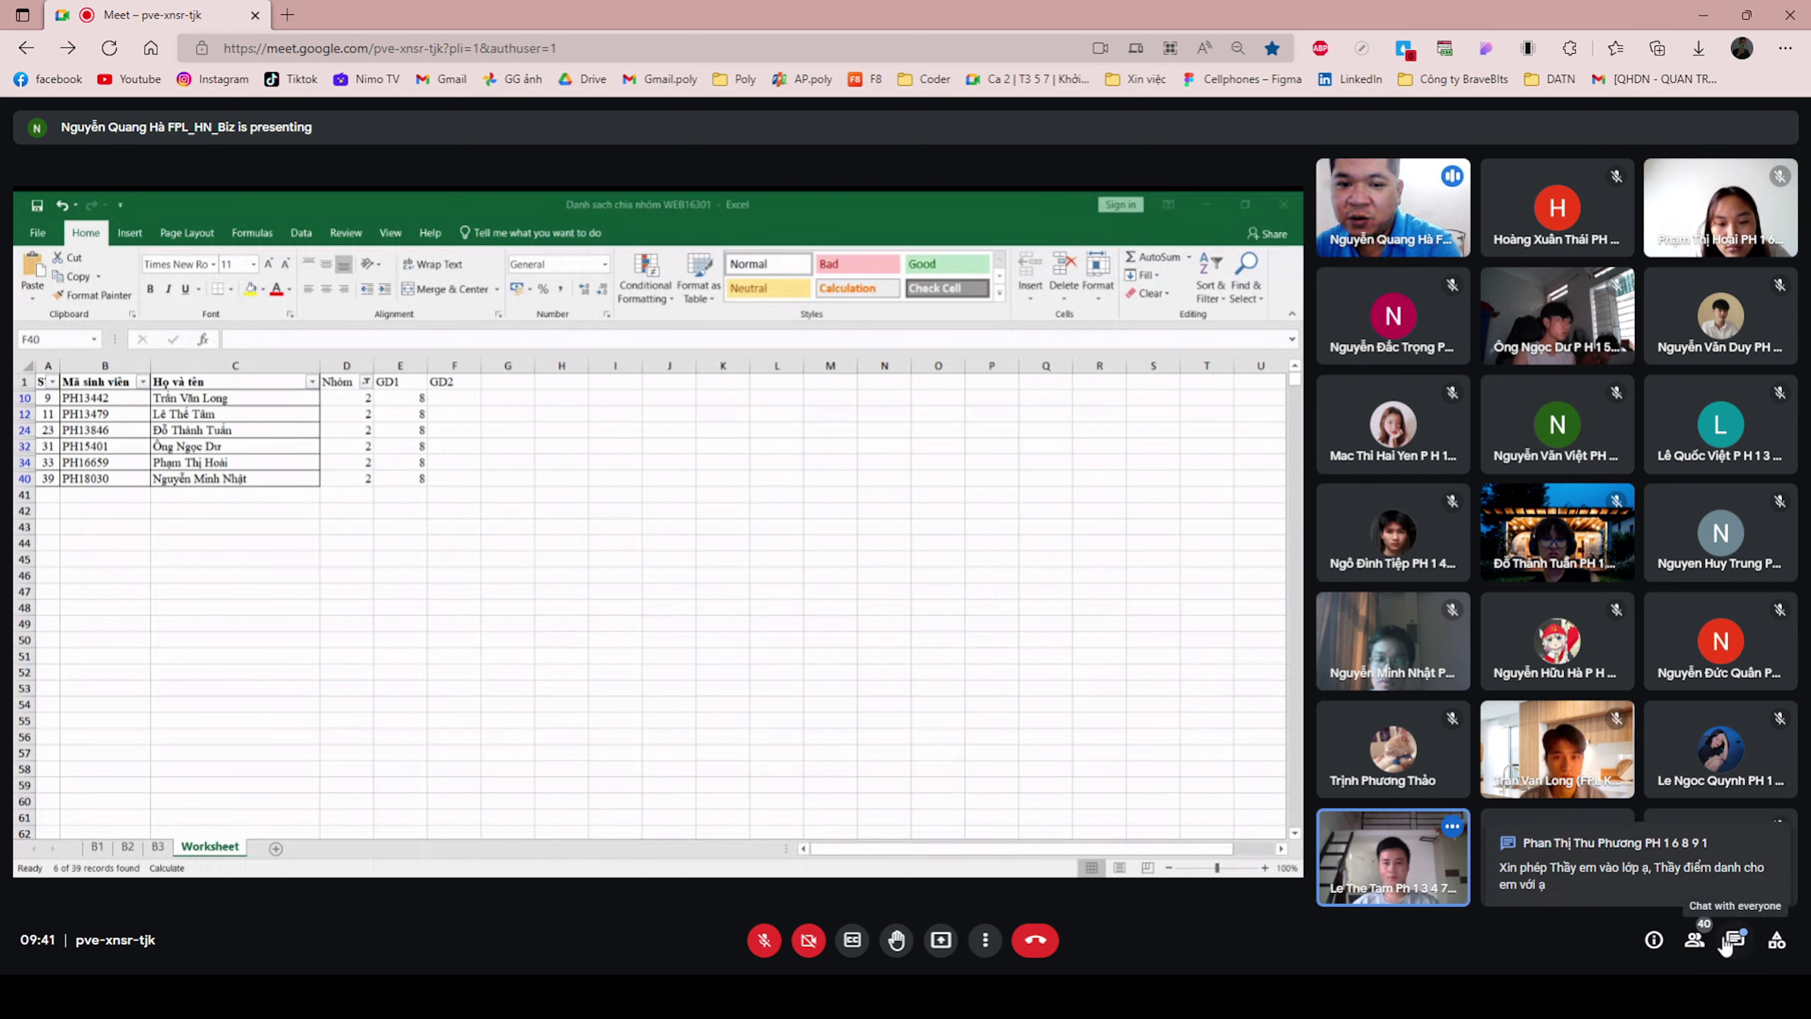
Read the newly arrived in-call messages and return to the full view of the presentation and participants.
{"action": "left_click", "coordinate": [1725, 944]}
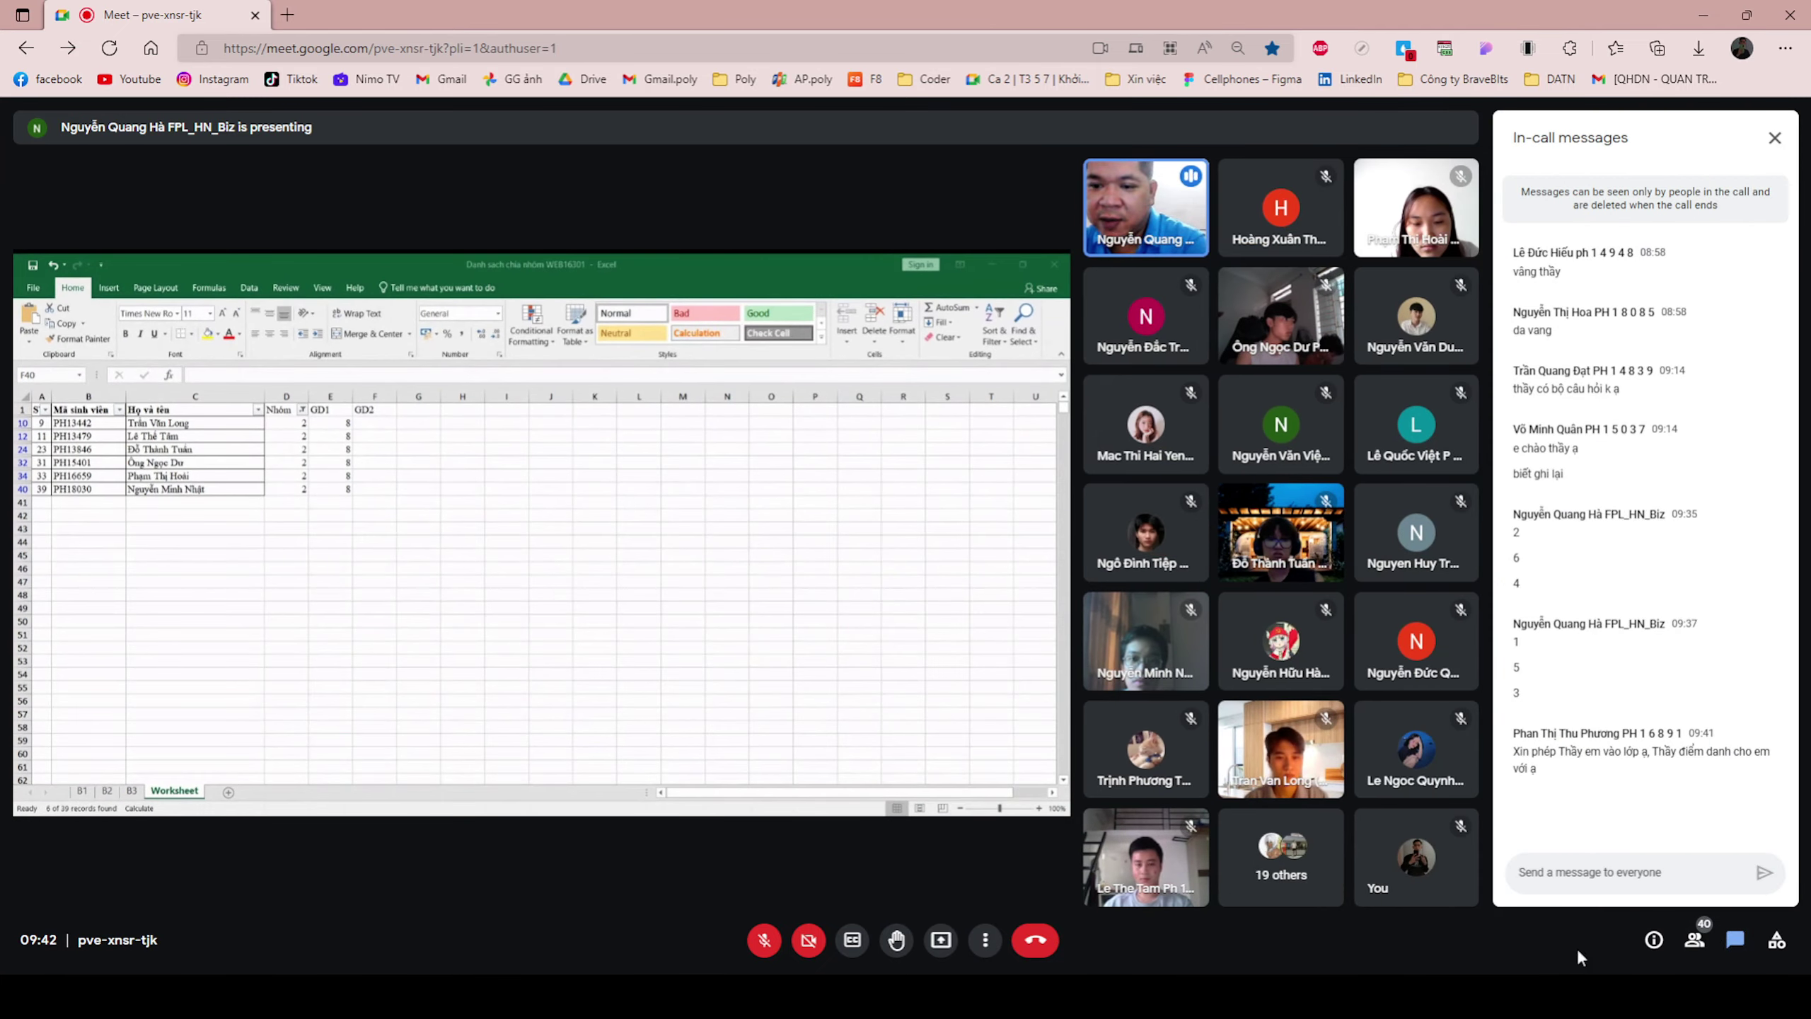
{"action": "left_click", "coordinate": [1699, 945]}
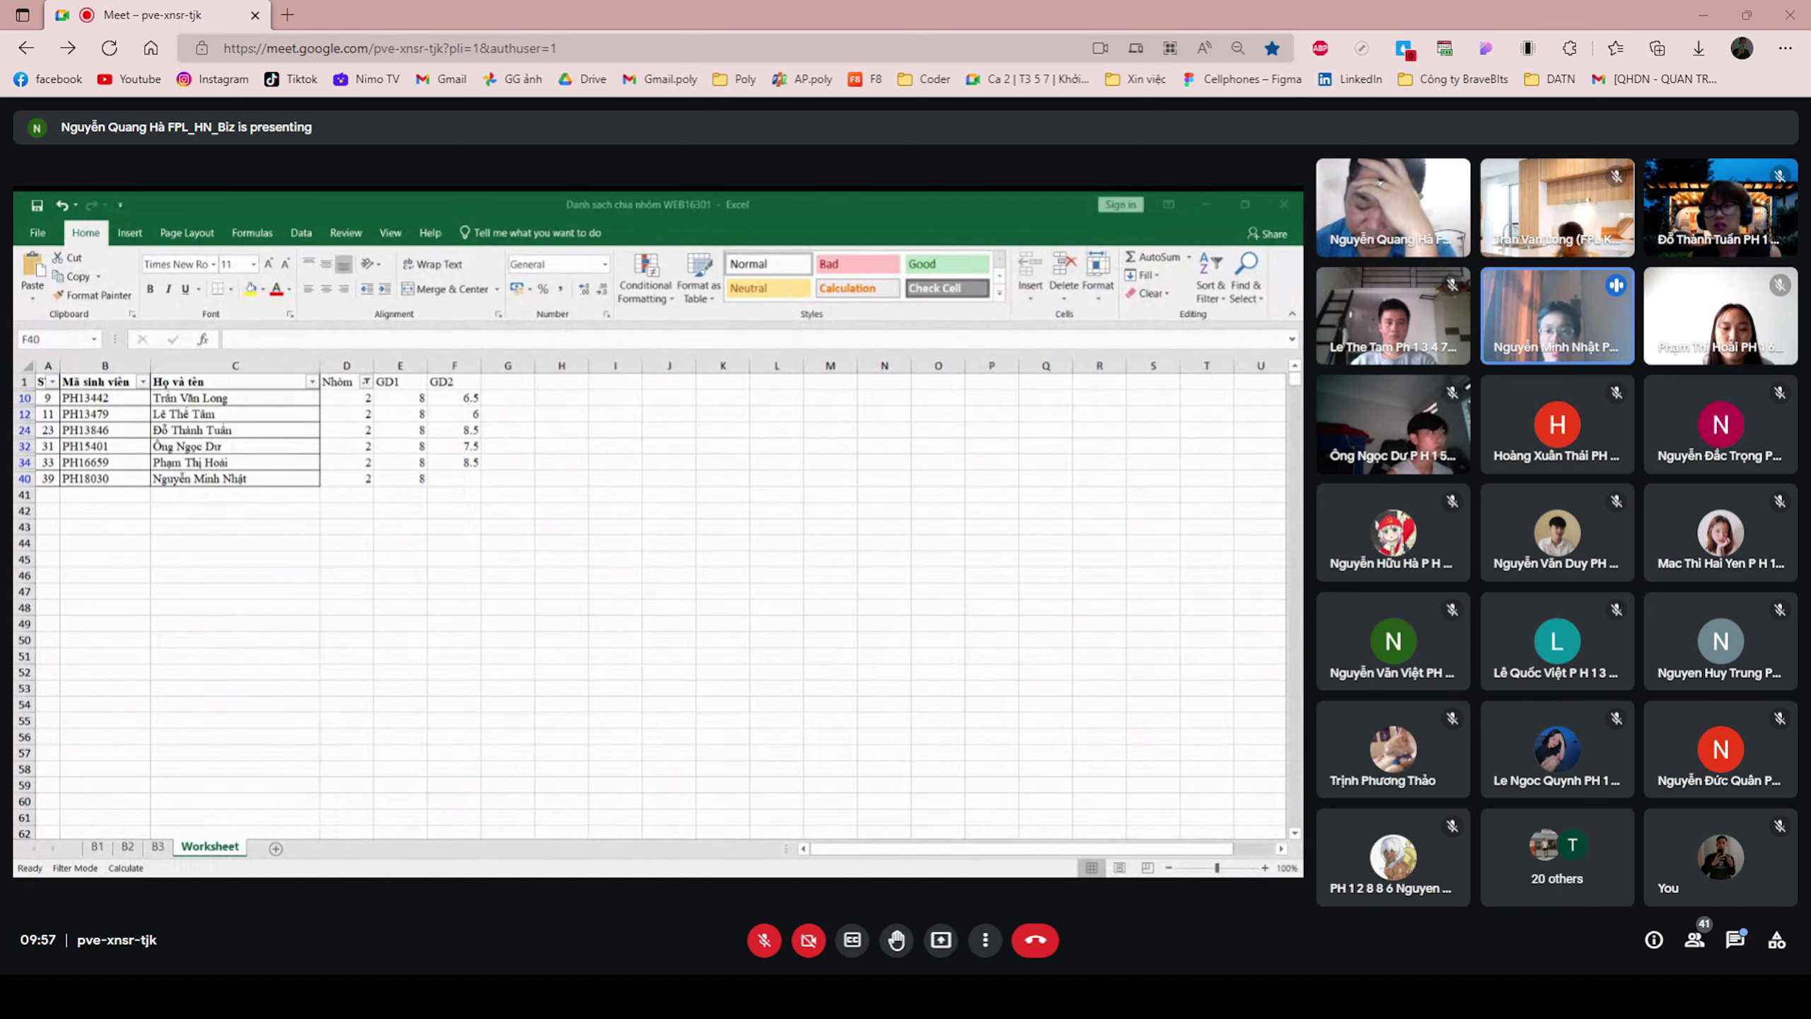
{"action": "left_click", "coordinate": [1735, 940]}
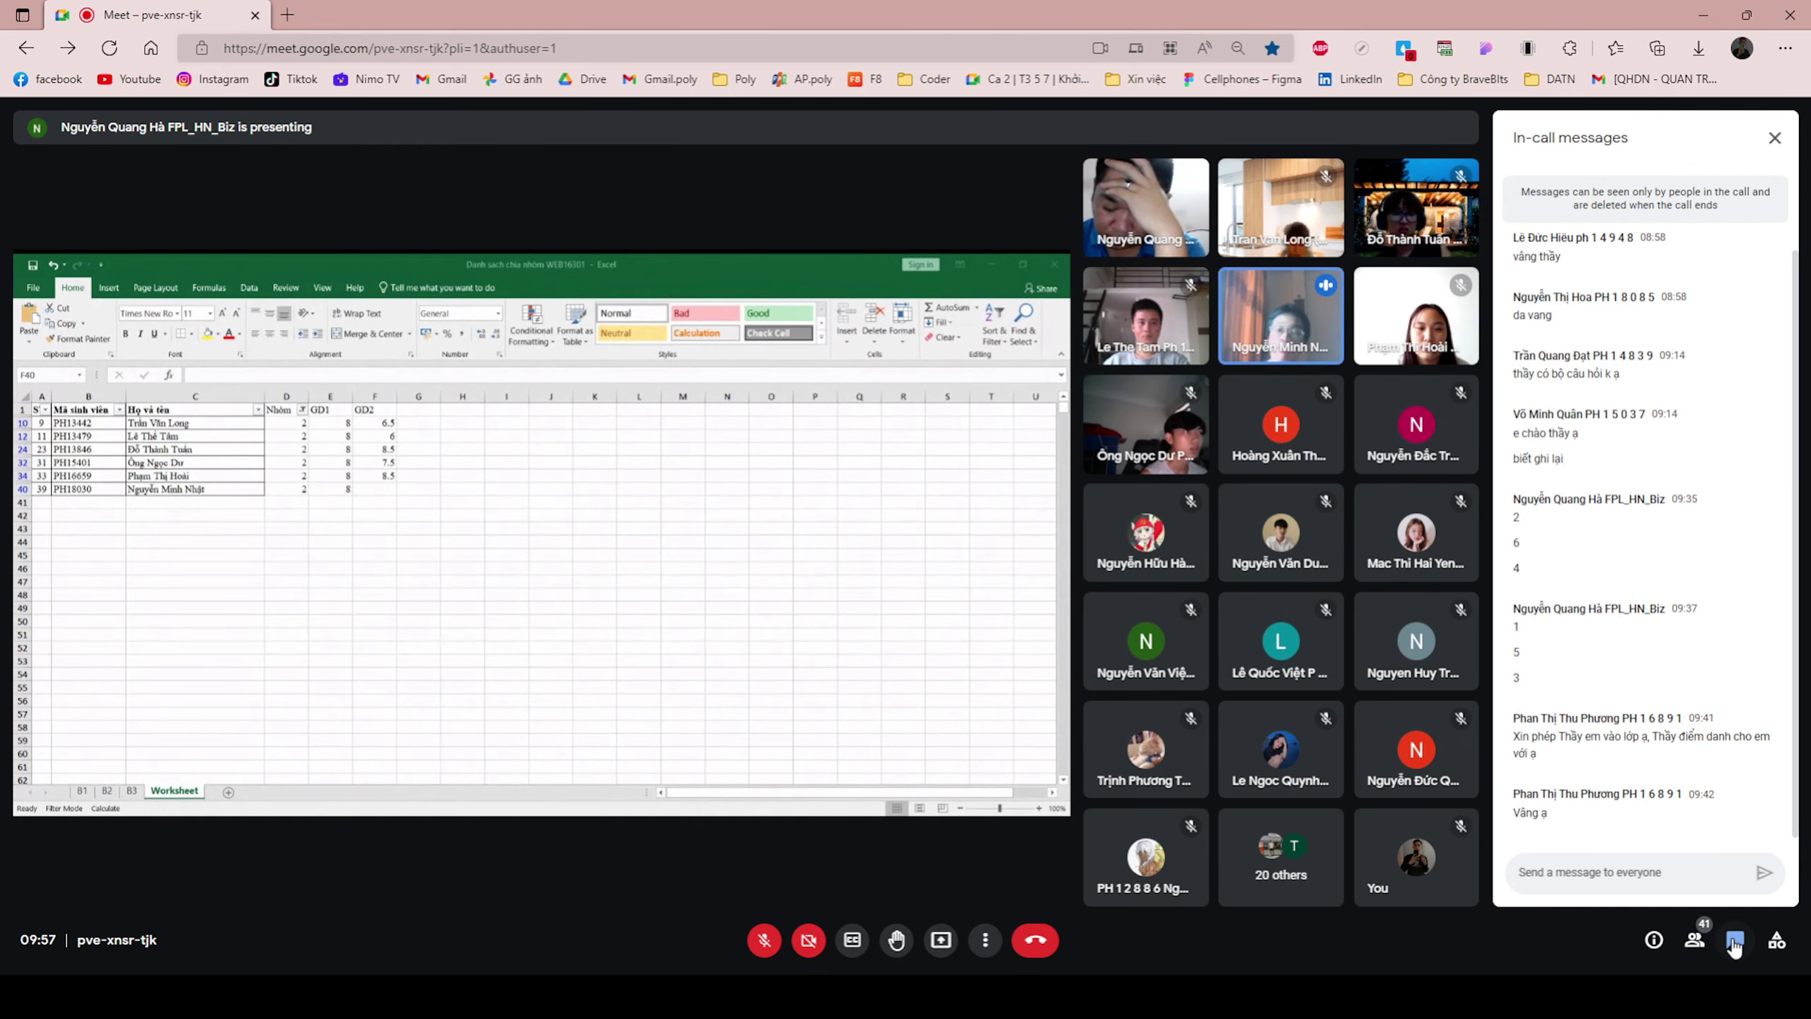
{"action": "left_click", "coordinate": [1735, 940]}
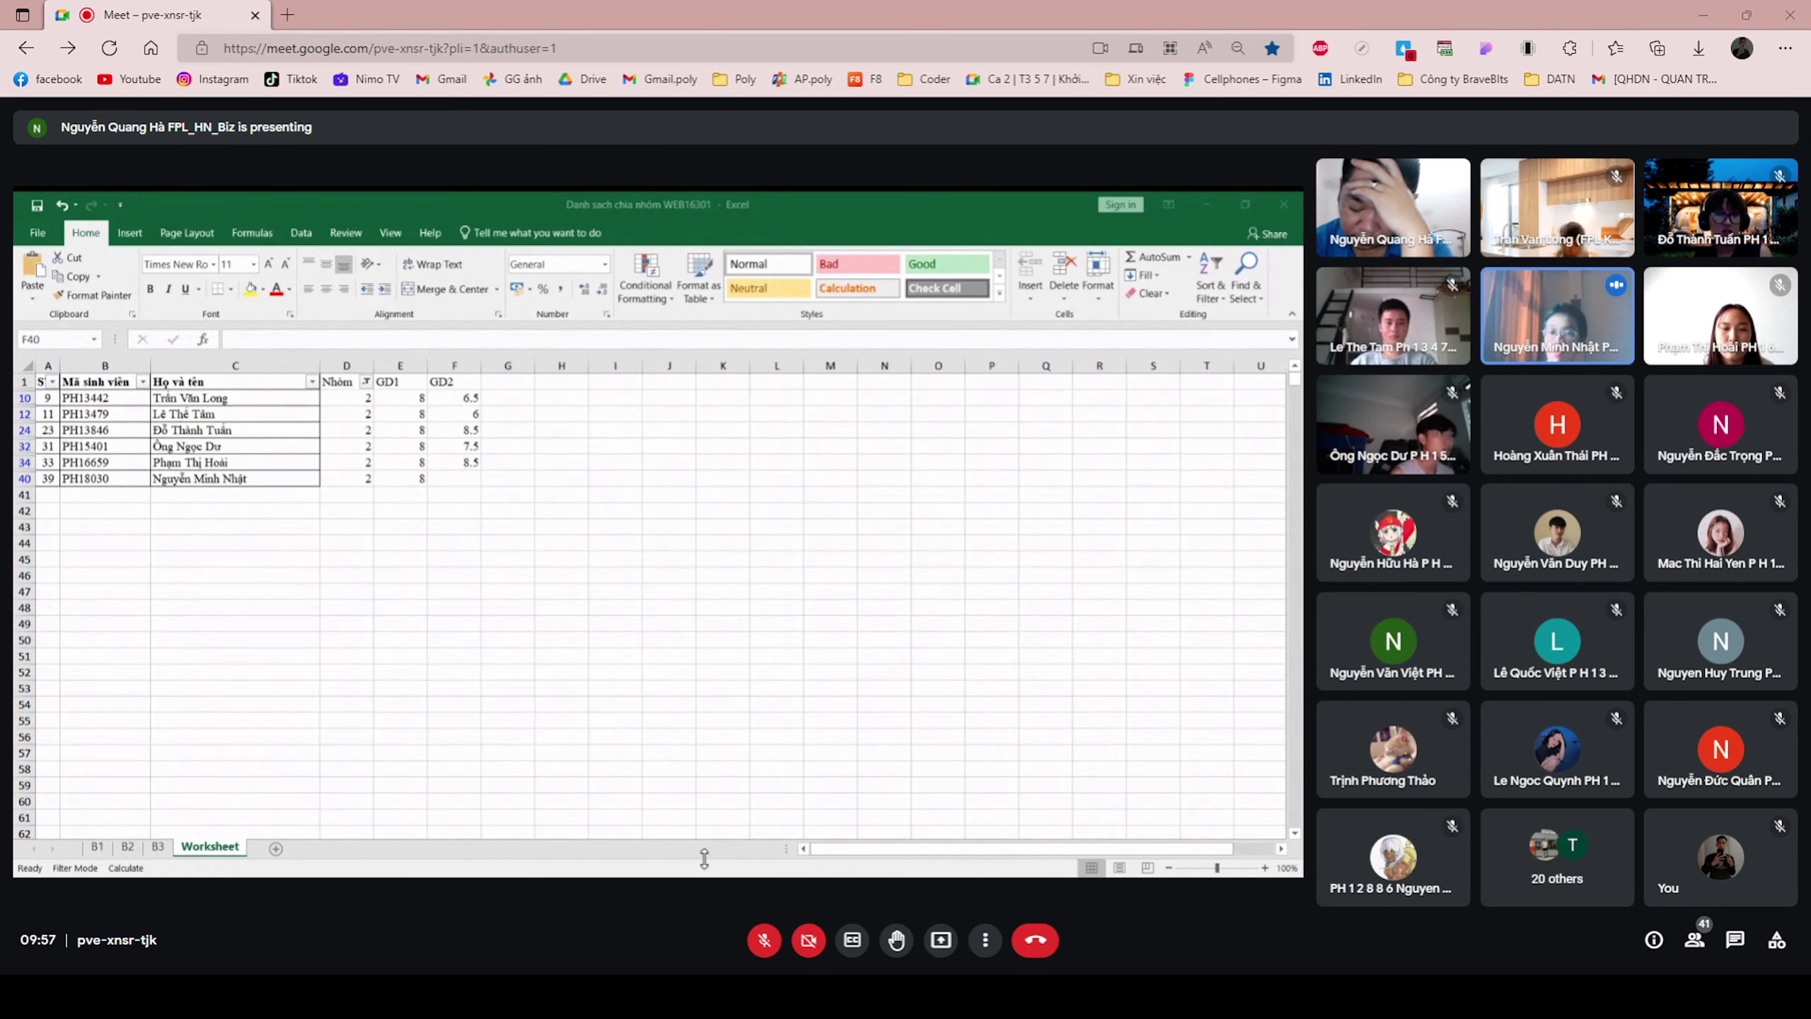
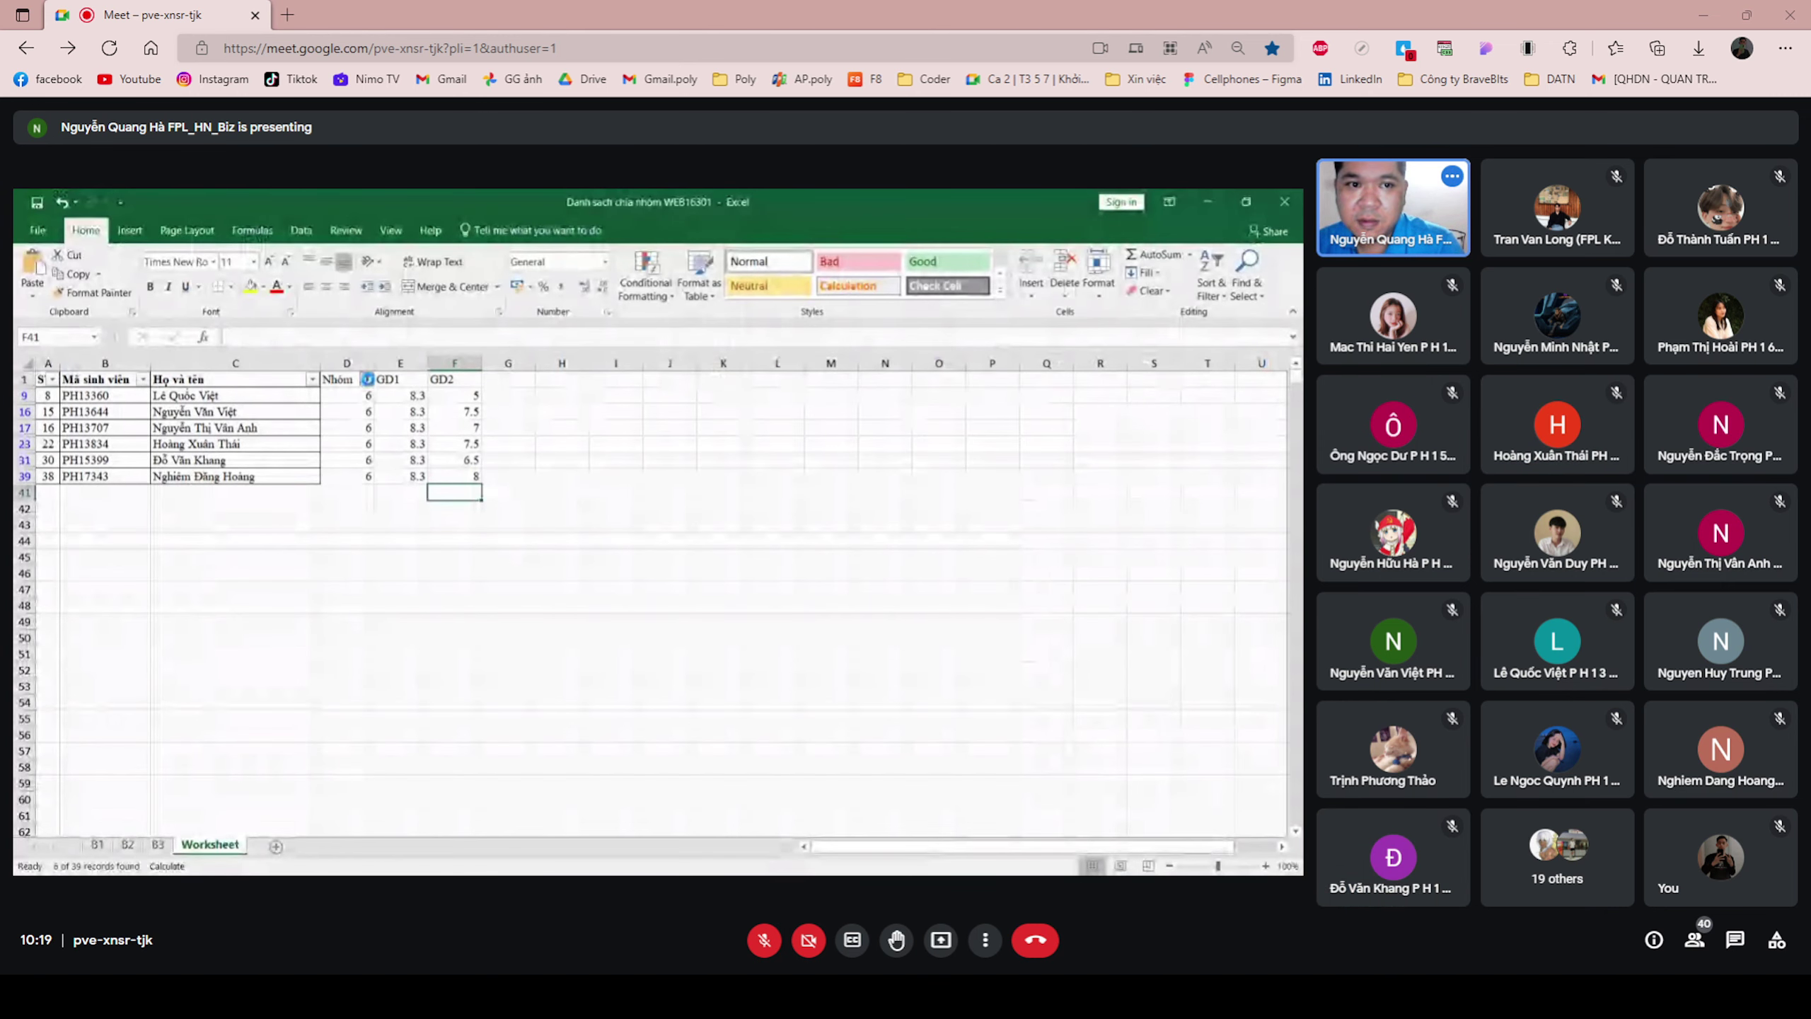
Turn the camera back on and briefly unmute the microphone to speak, leaving it muted.
{"action": "left_click", "coordinate": [808, 950]}
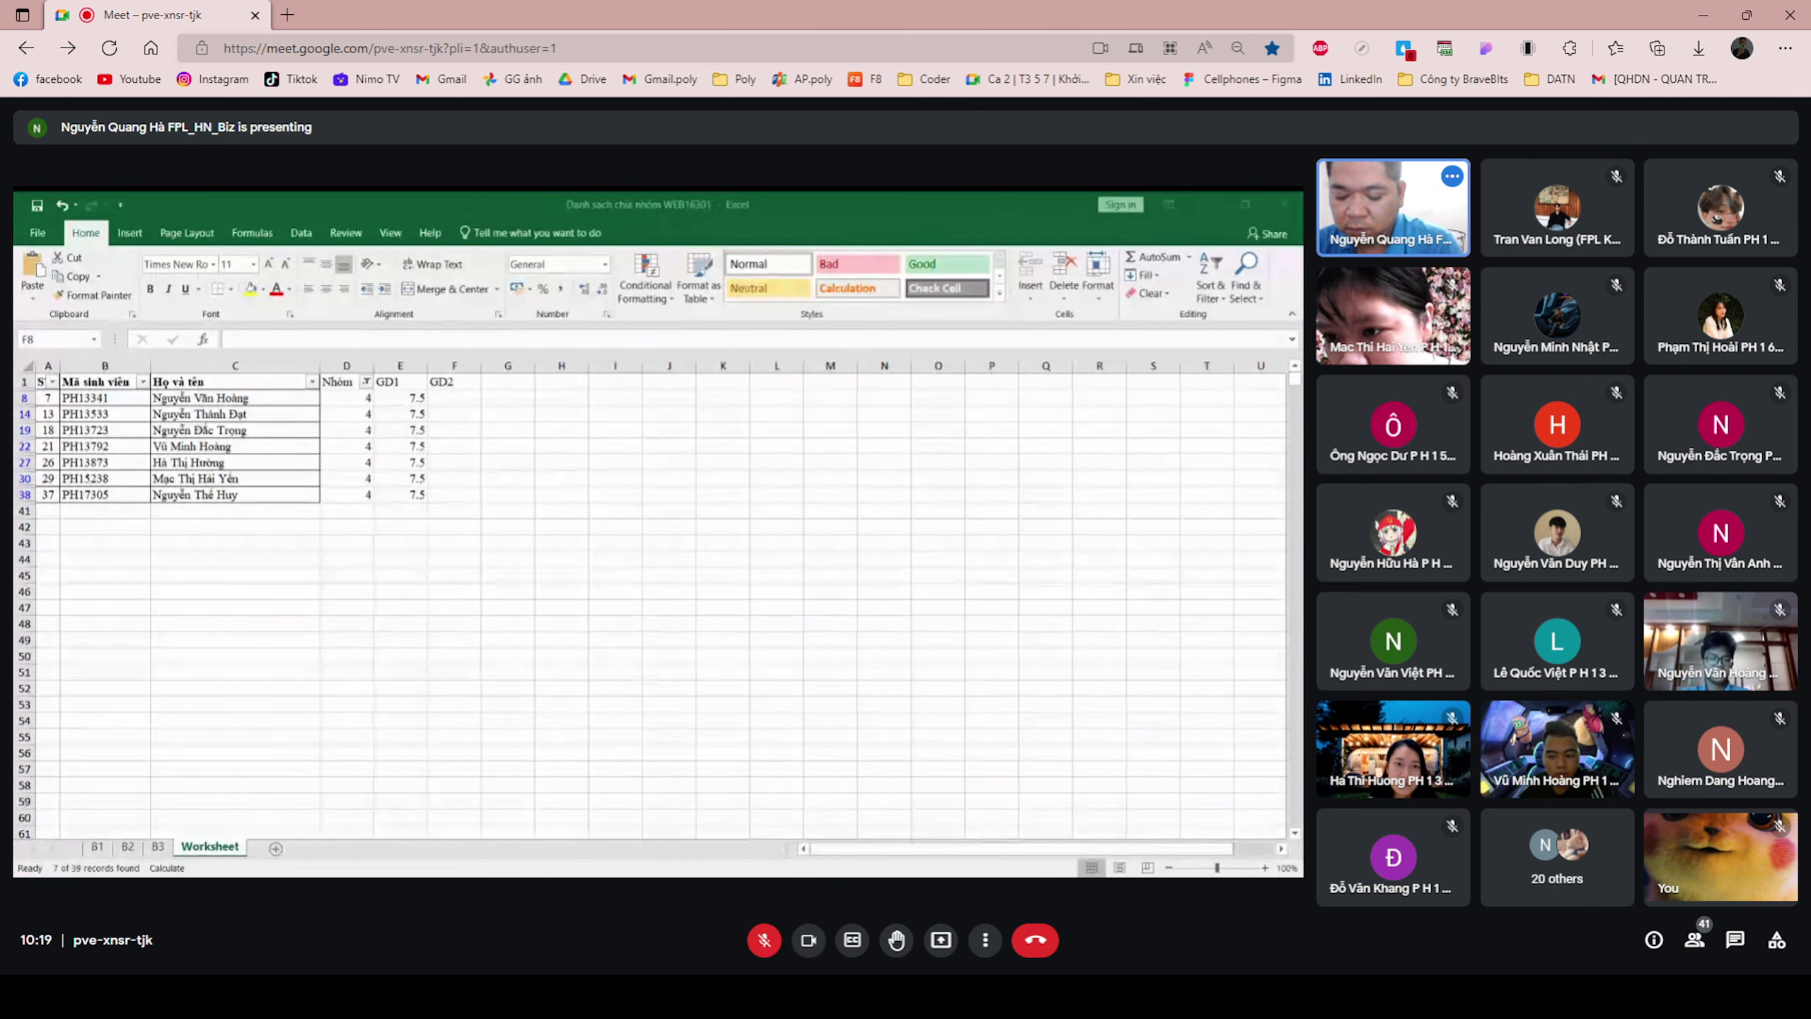
{"action": "left_click", "coordinate": [755, 939]}
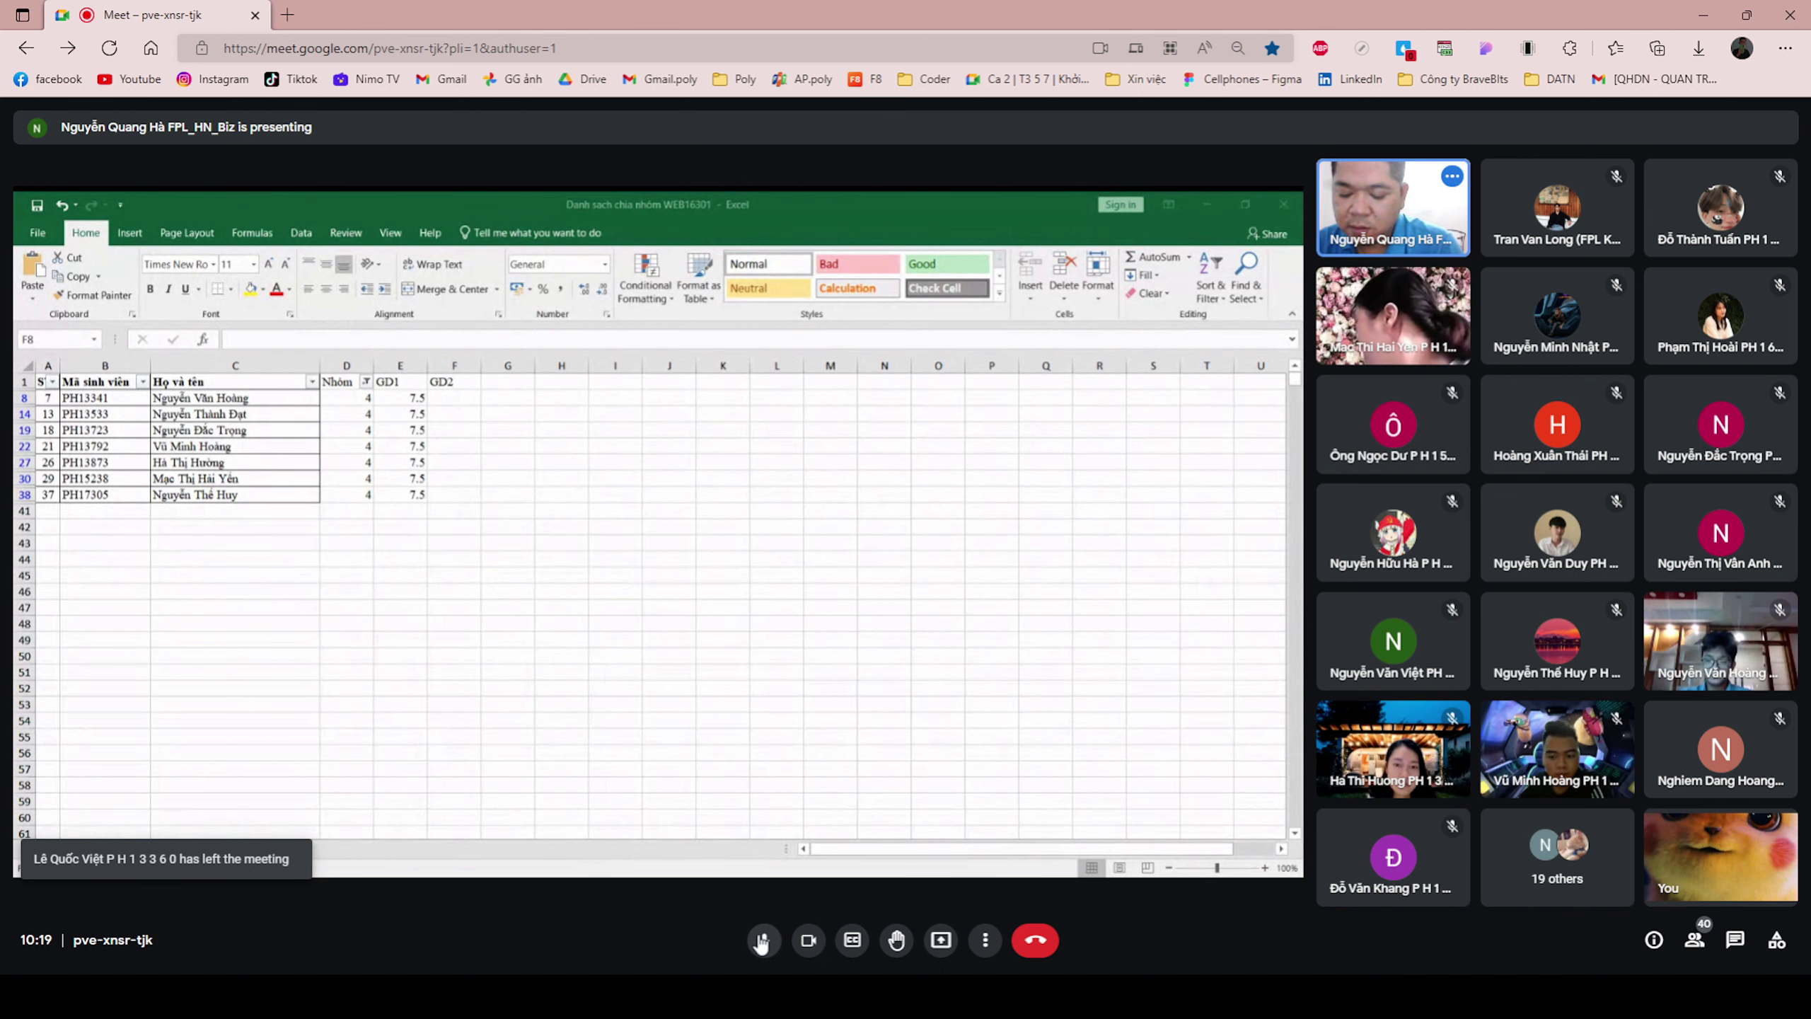
{"action": "left_click", "coordinate": [761, 940]}
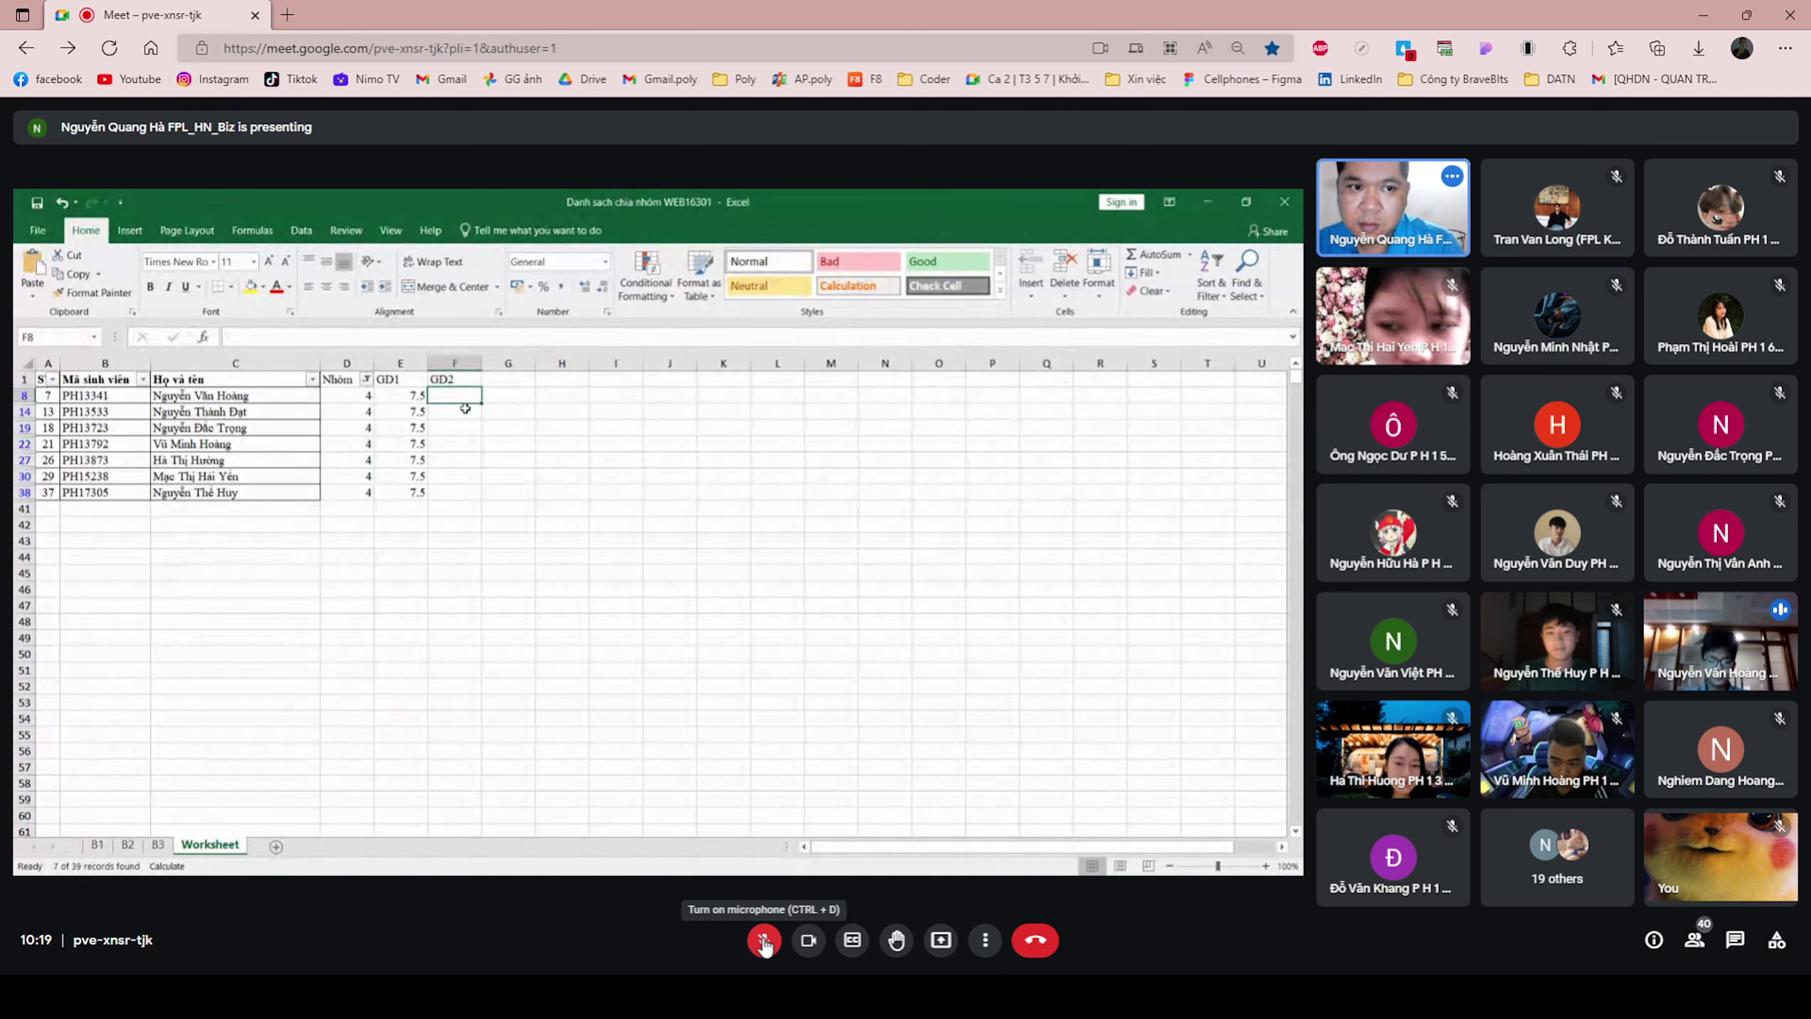
{"action": "left_click", "coordinate": [764, 941]}
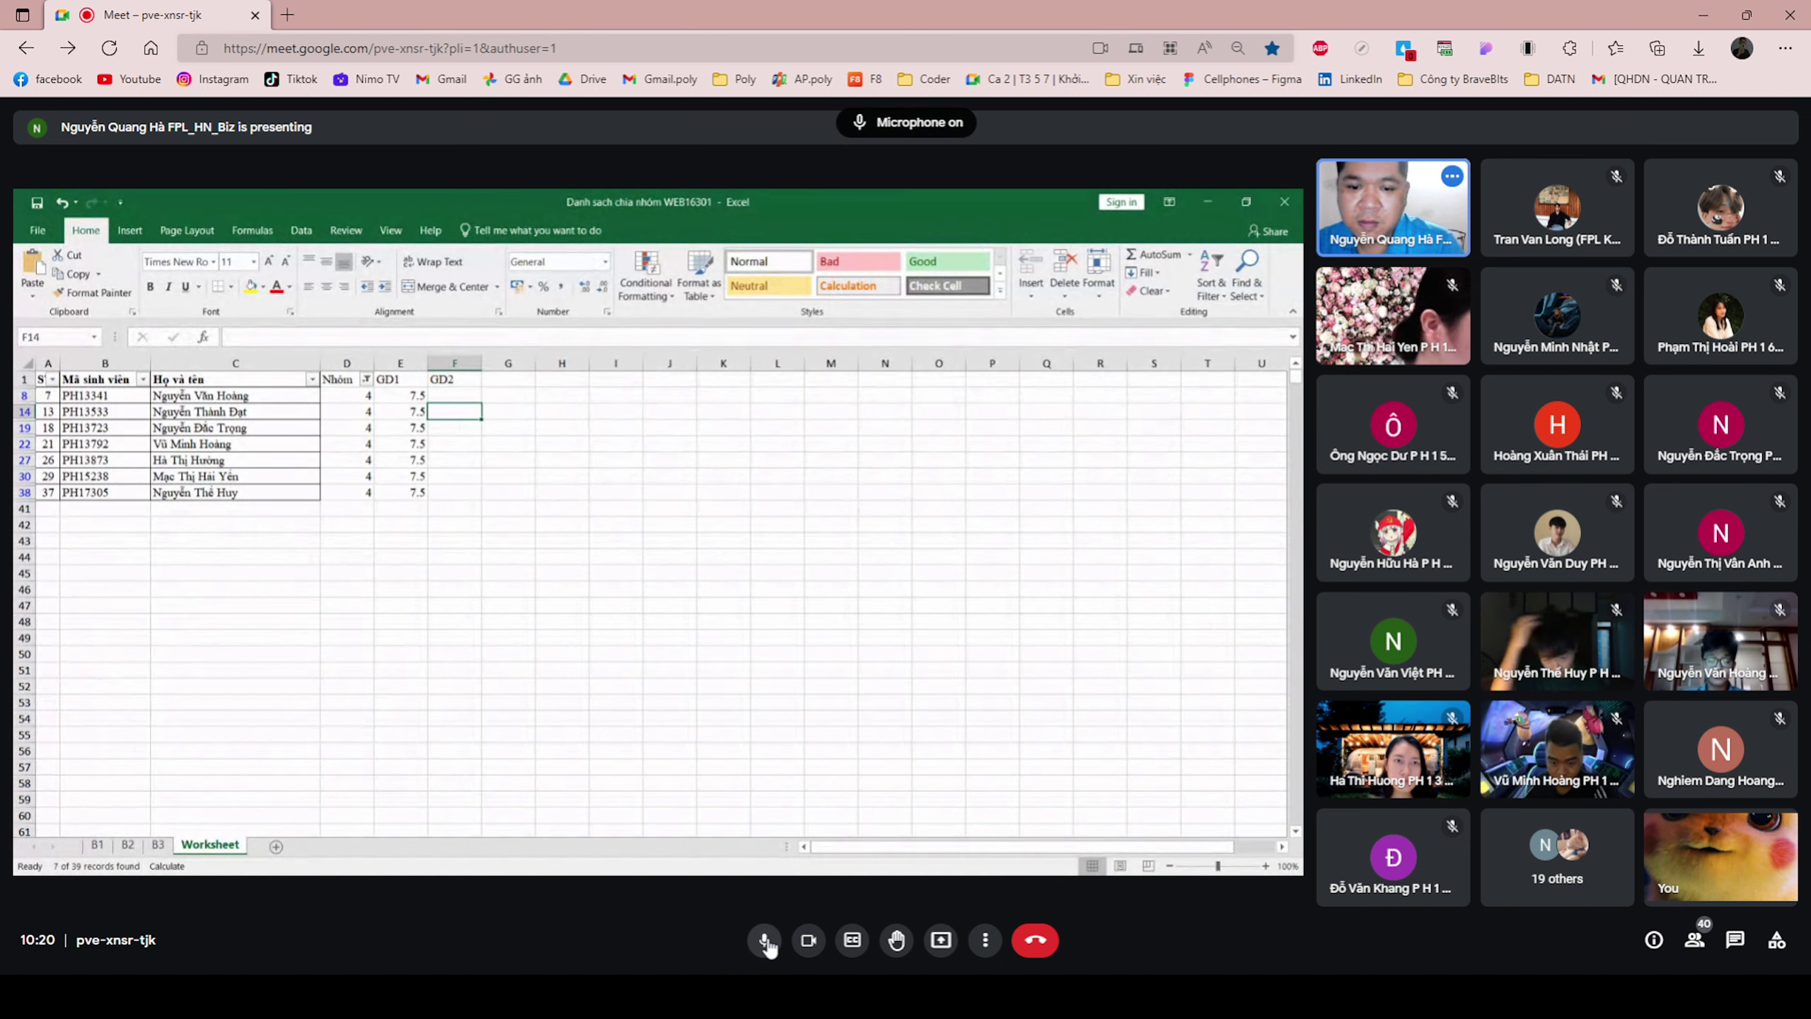
{"action": "left_click", "coordinate": [764, 941]}
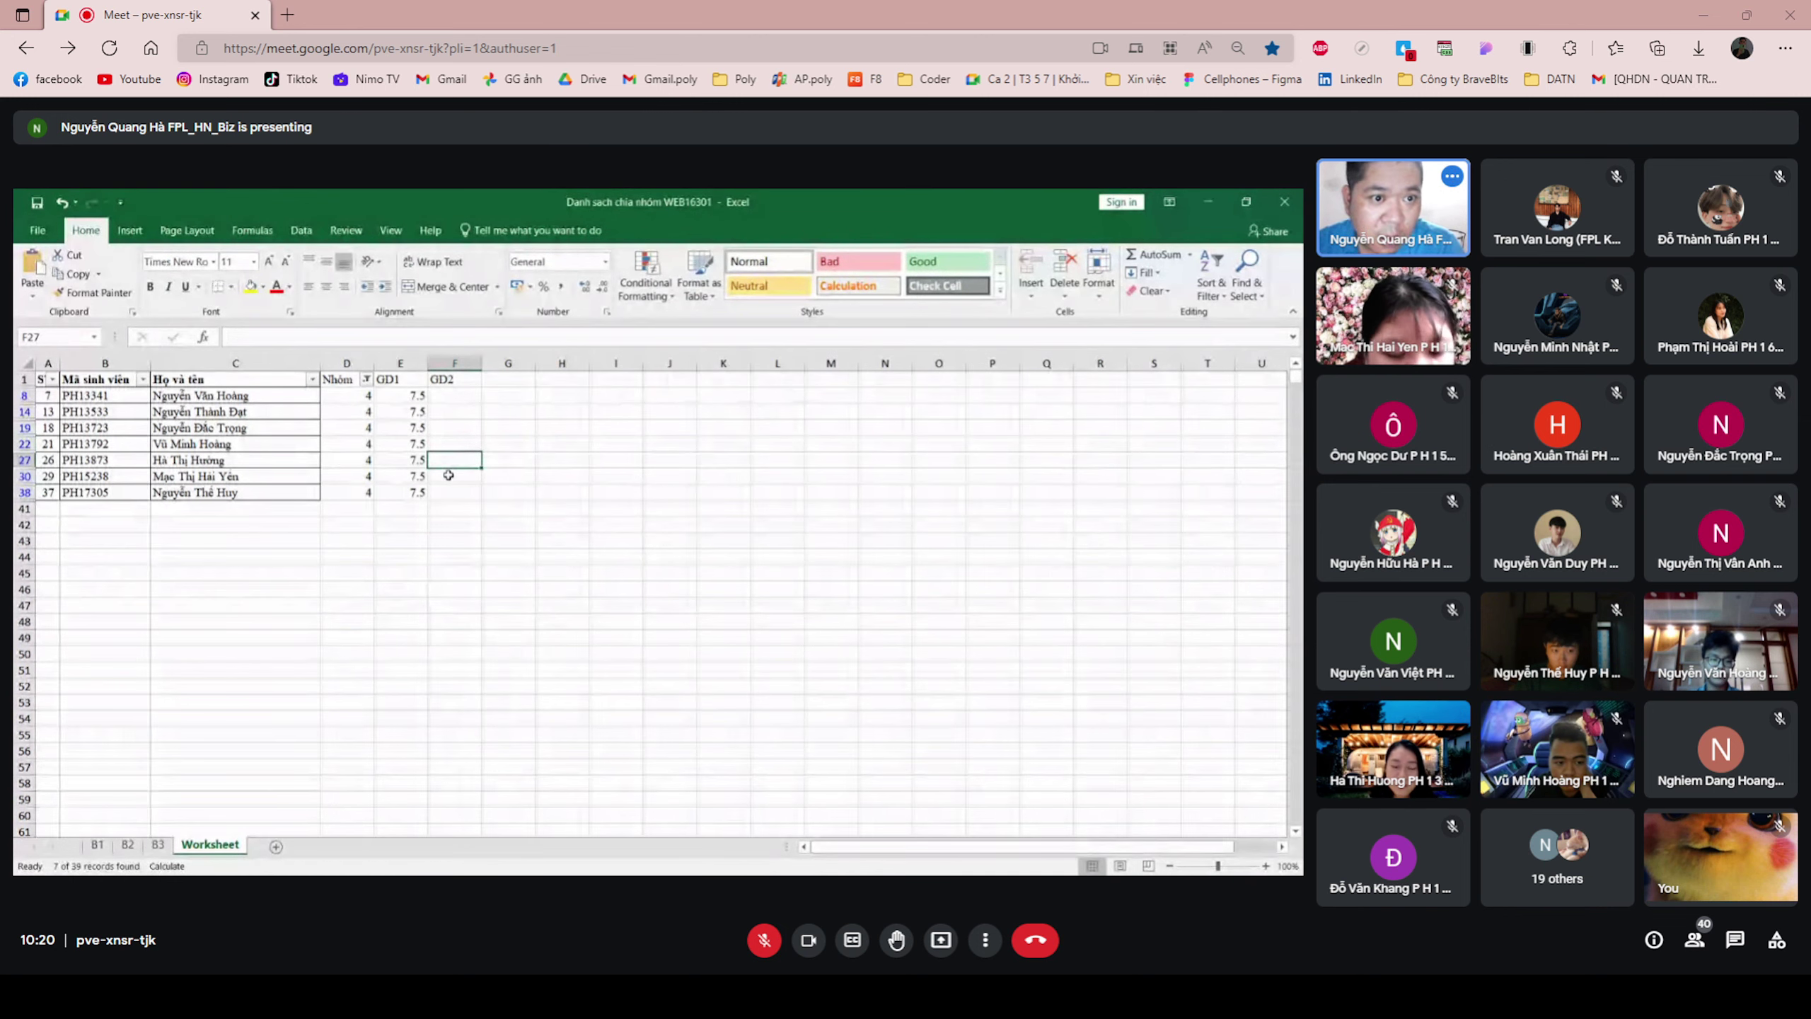
{"action": "double_click", "coordinate": [449, 6]}
{"action": "key", "text": "super+Up"}
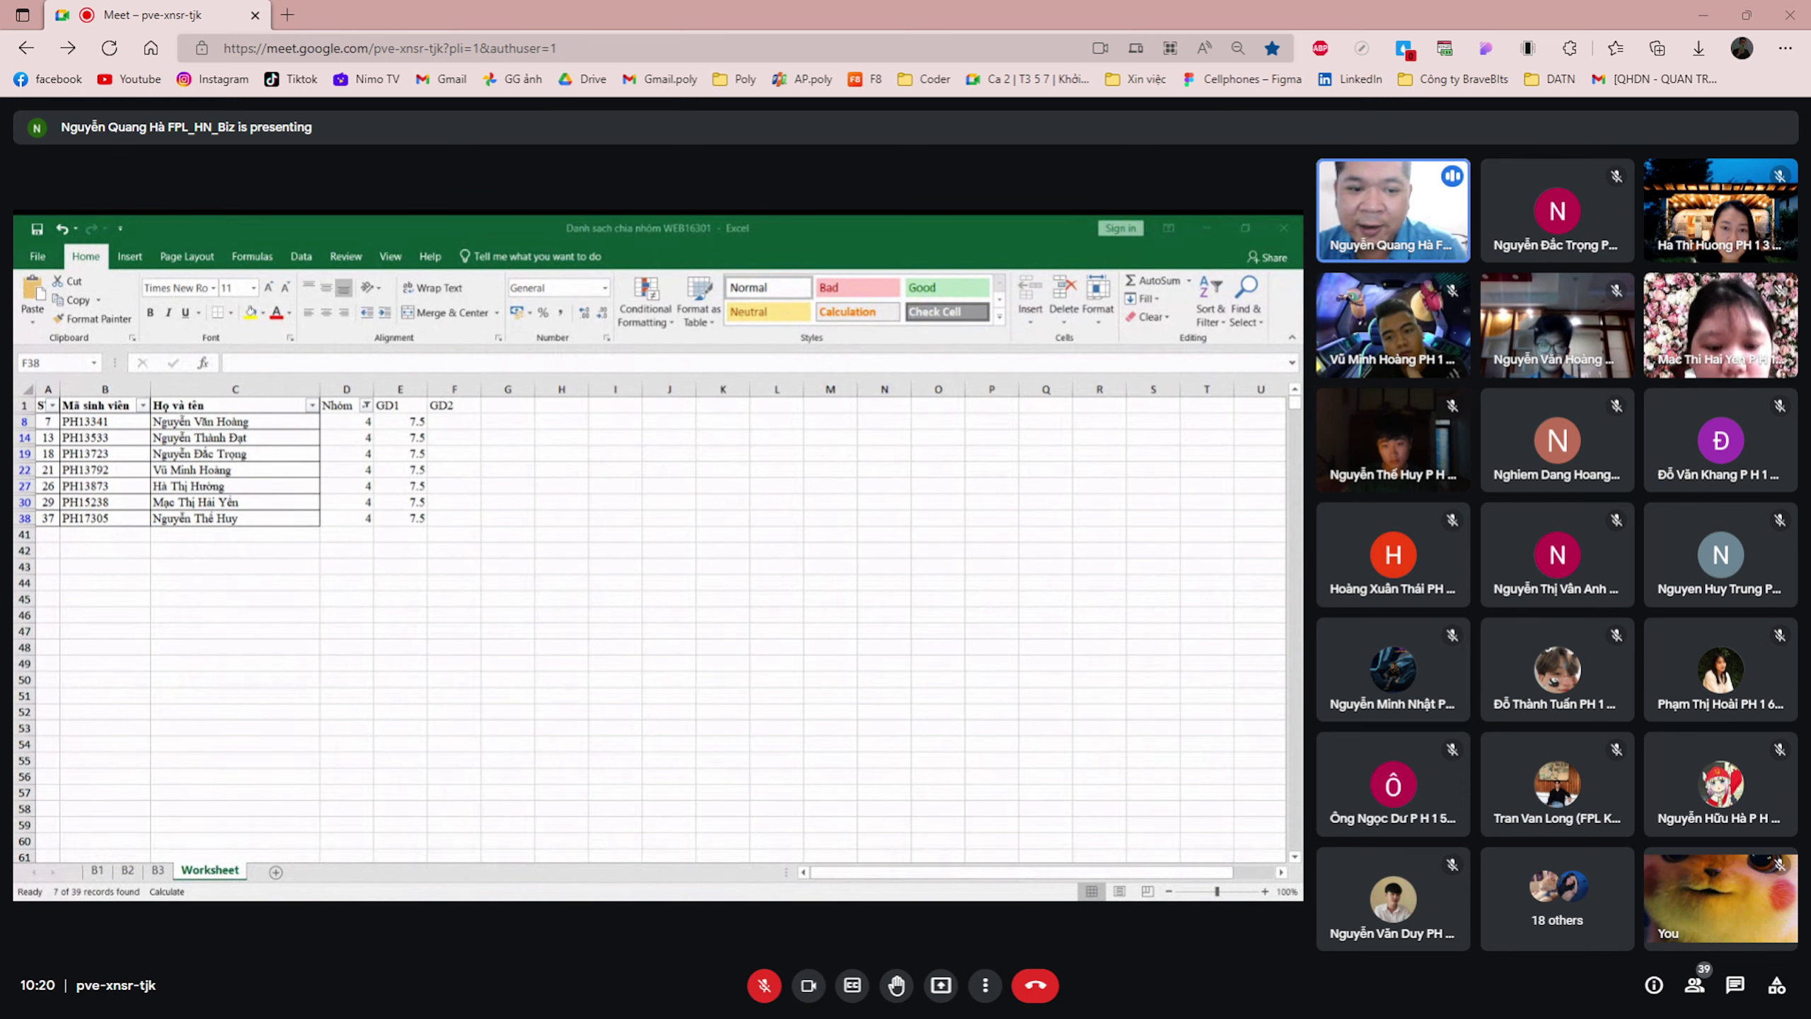
{"action": "double_click", "coordinate": [450, 8]}
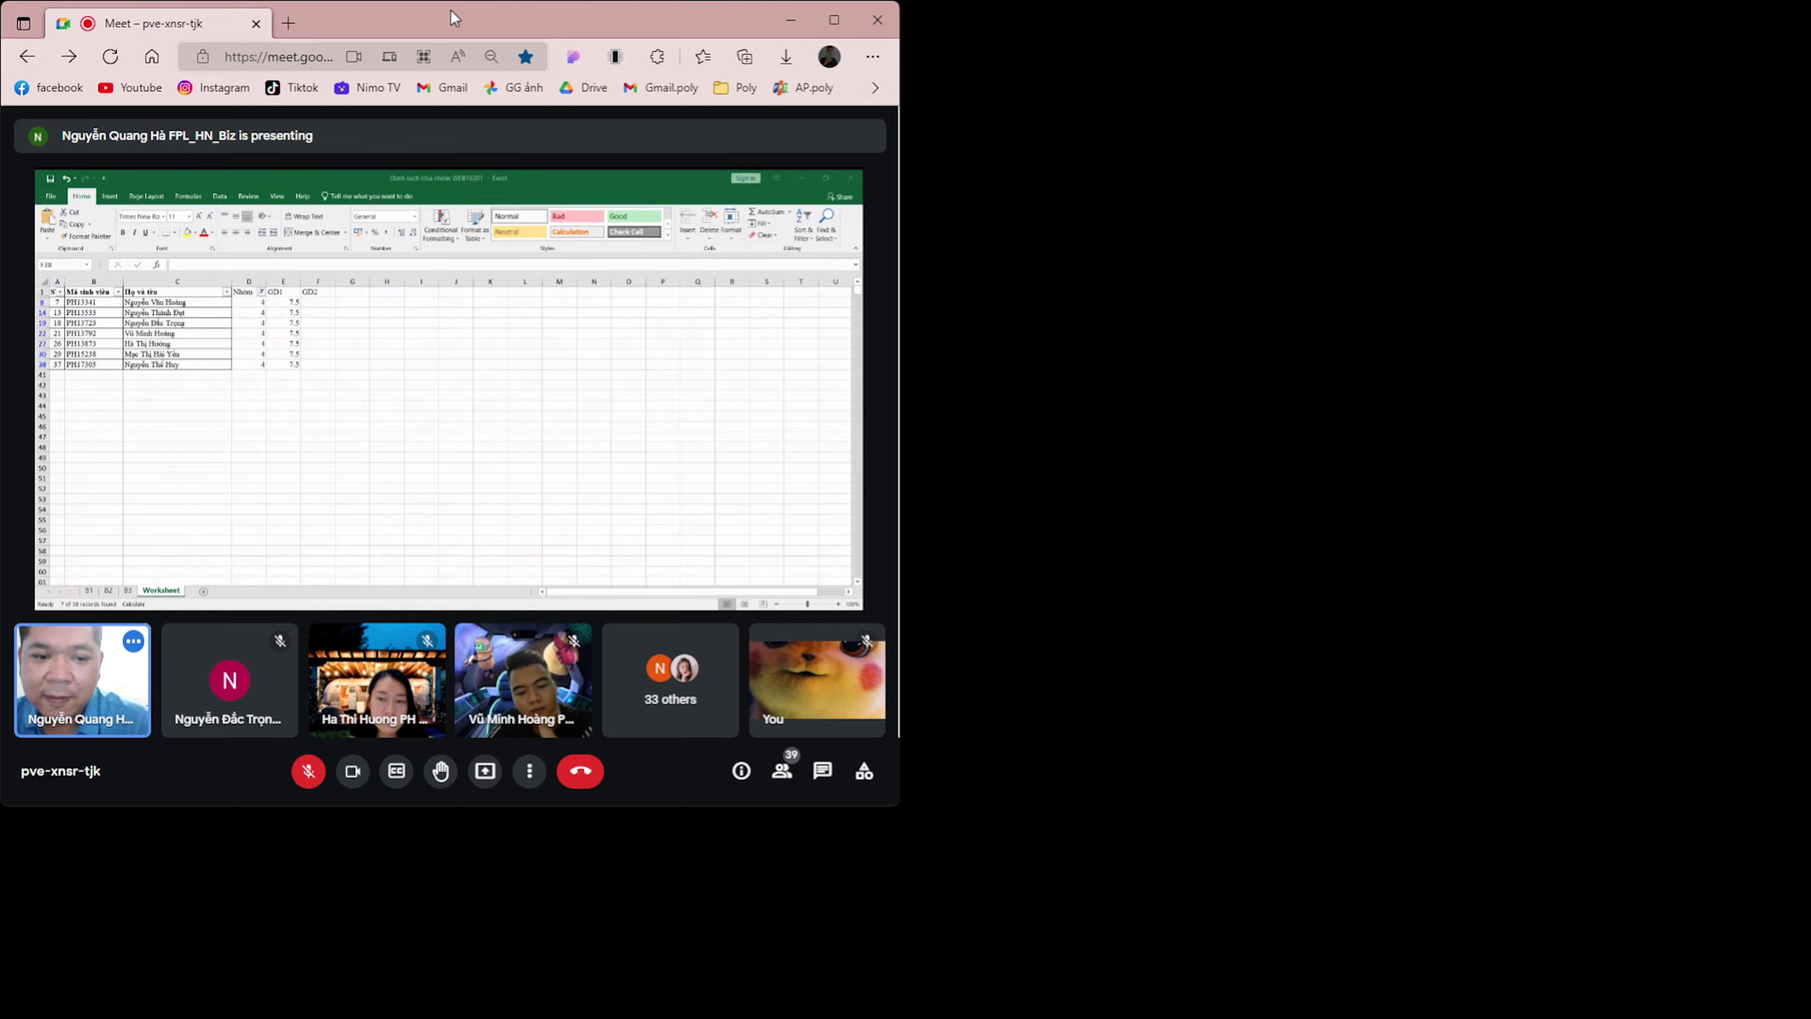
{"action": "double_click", "coordinate": [450, 8]}
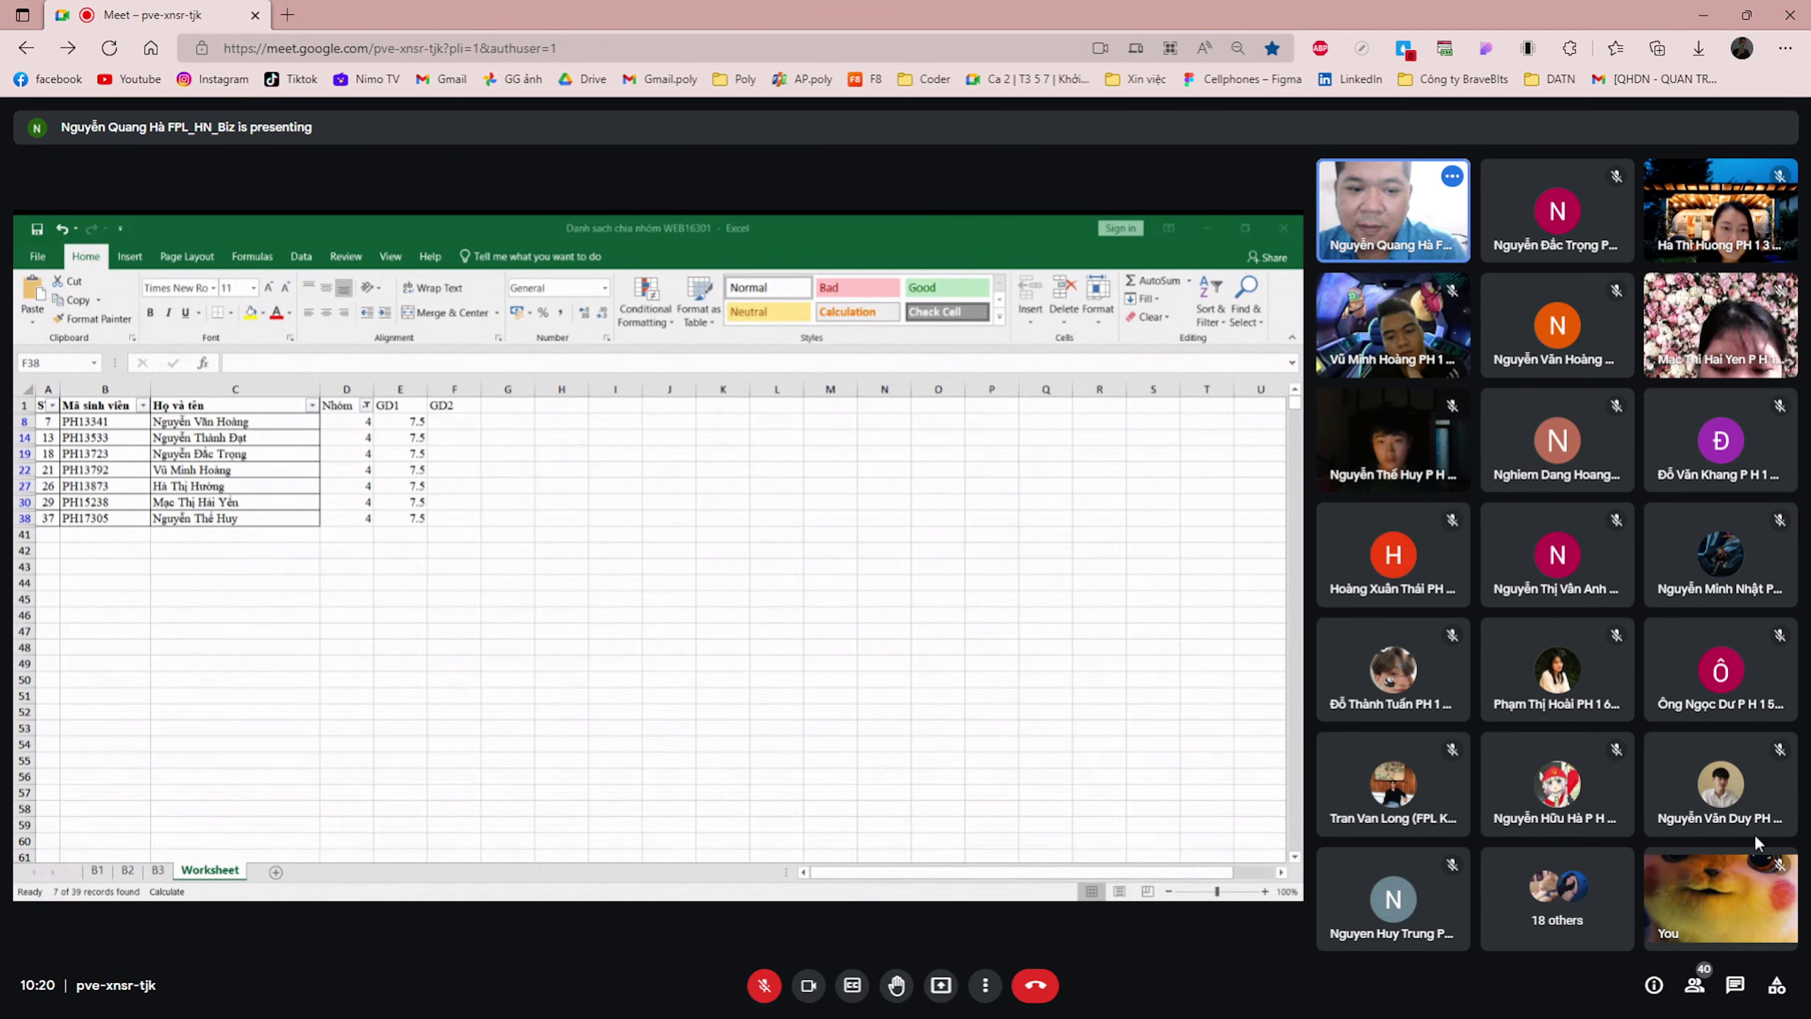
Check the in-call messages, close the chat and unmute the microphone to speak, leaving it muted.
{"action": "left_click", "coordinate": [1738, 986]}
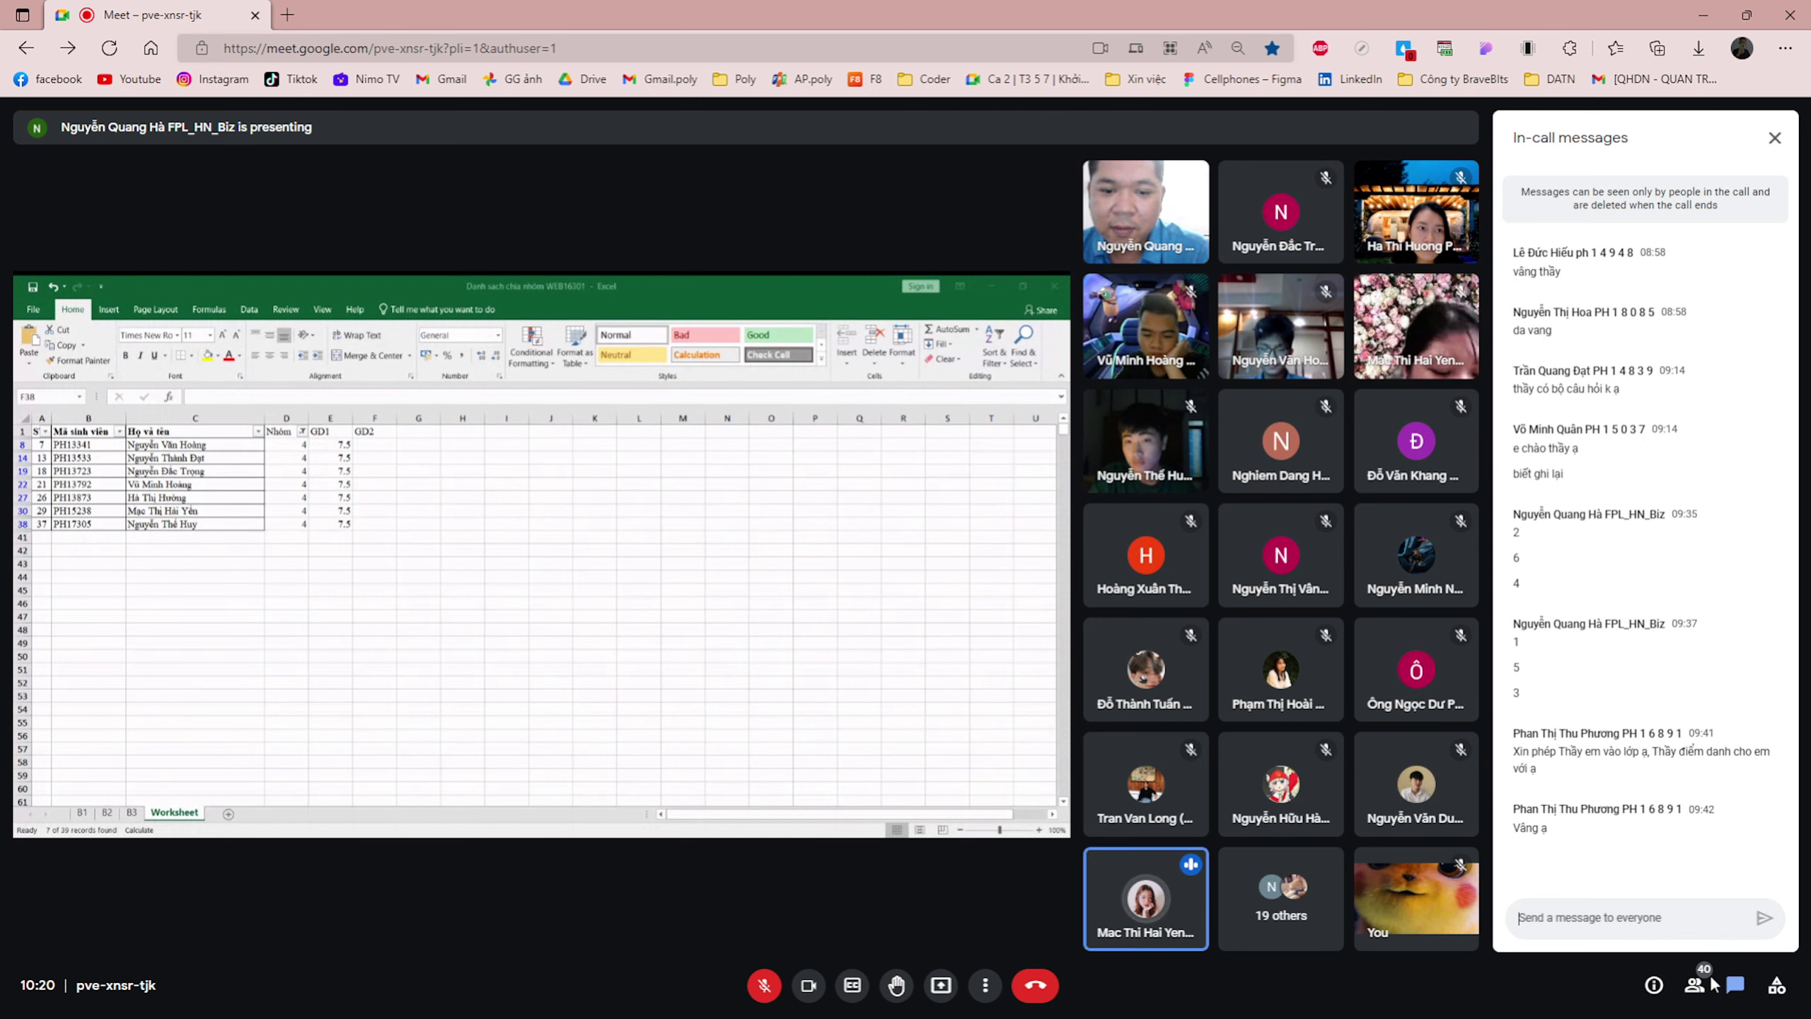
{"action": "left_click", "coordinate": [1734, 986]}
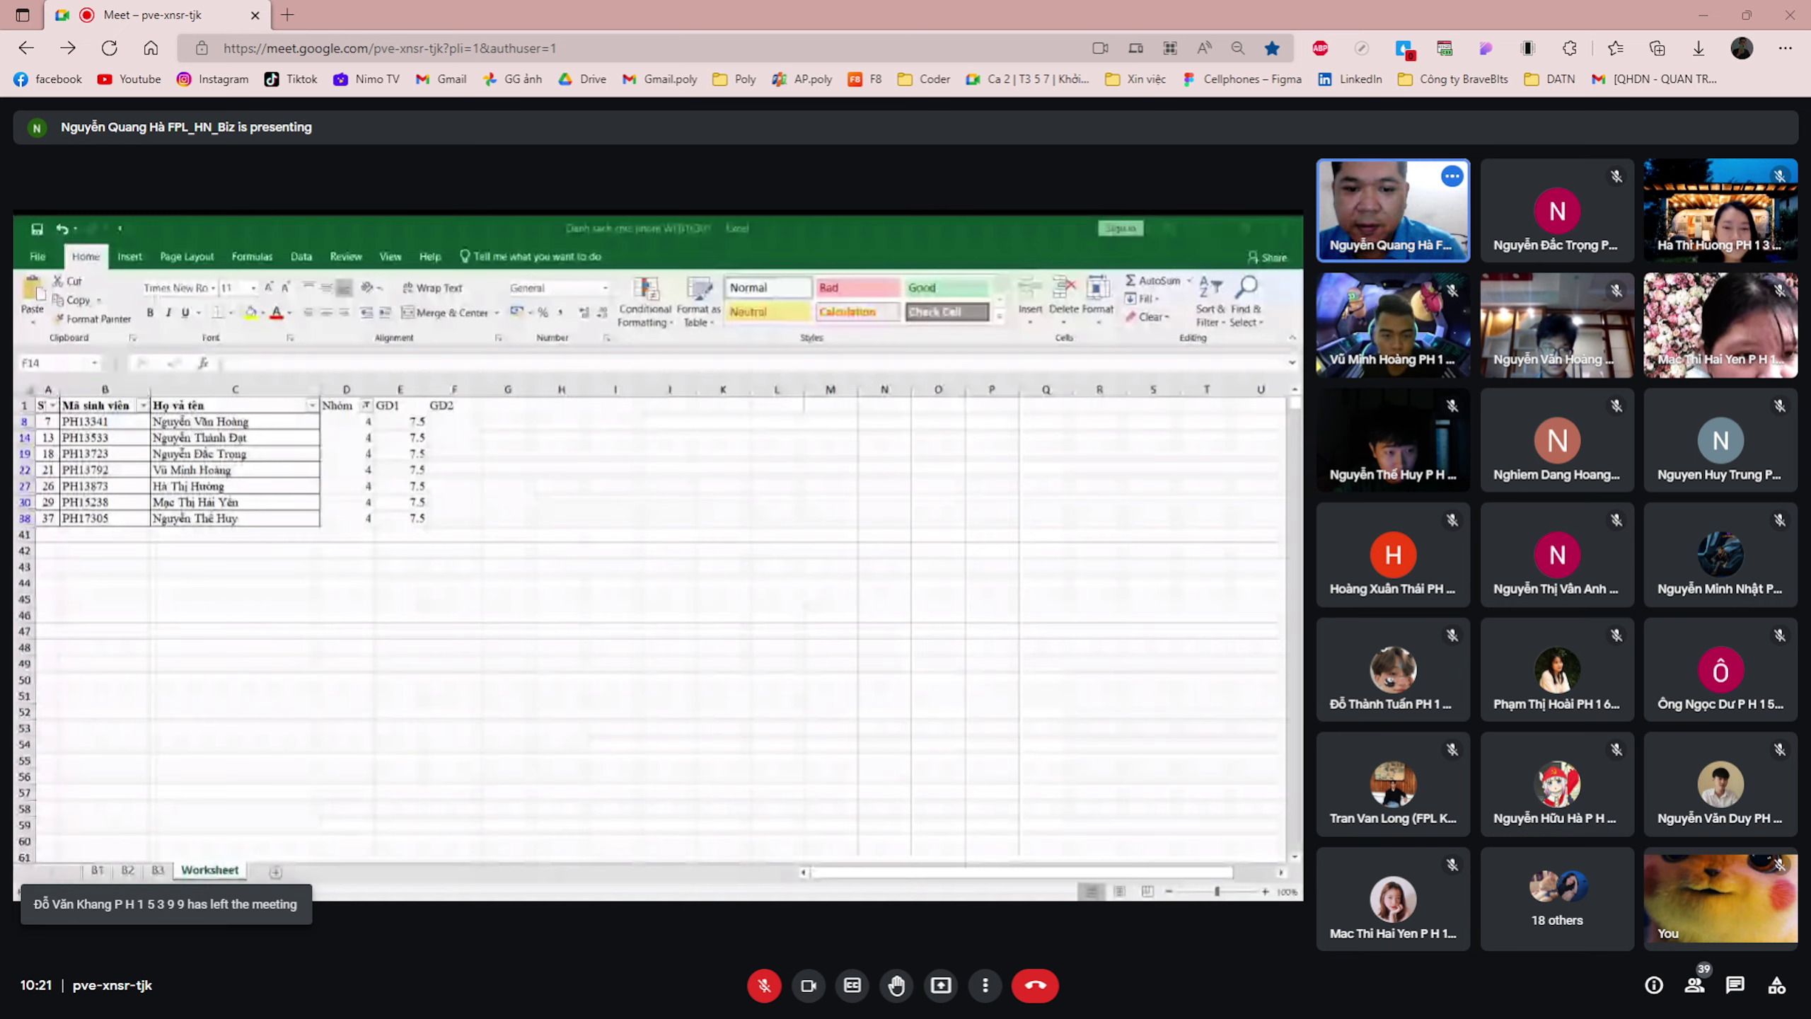
{"action": "left_click", "coordinate": [767, 998]}
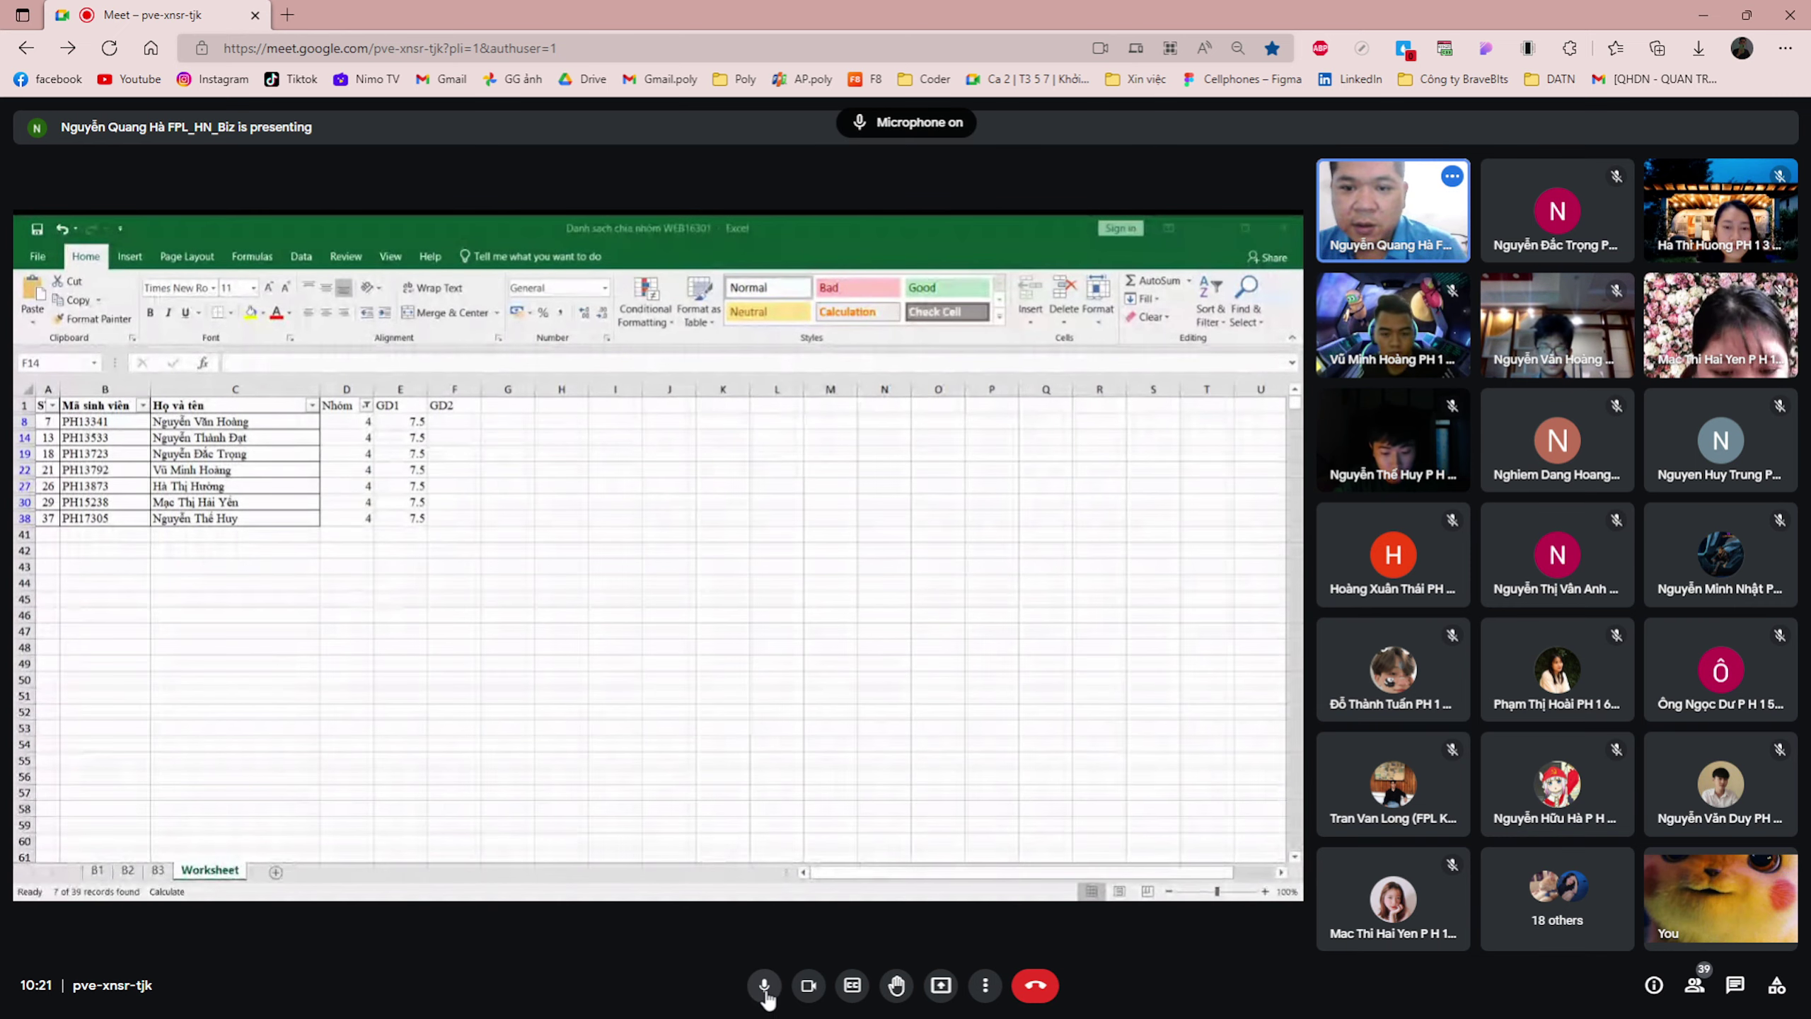
{"action": "left_click", "coordinate": [763, 989]}
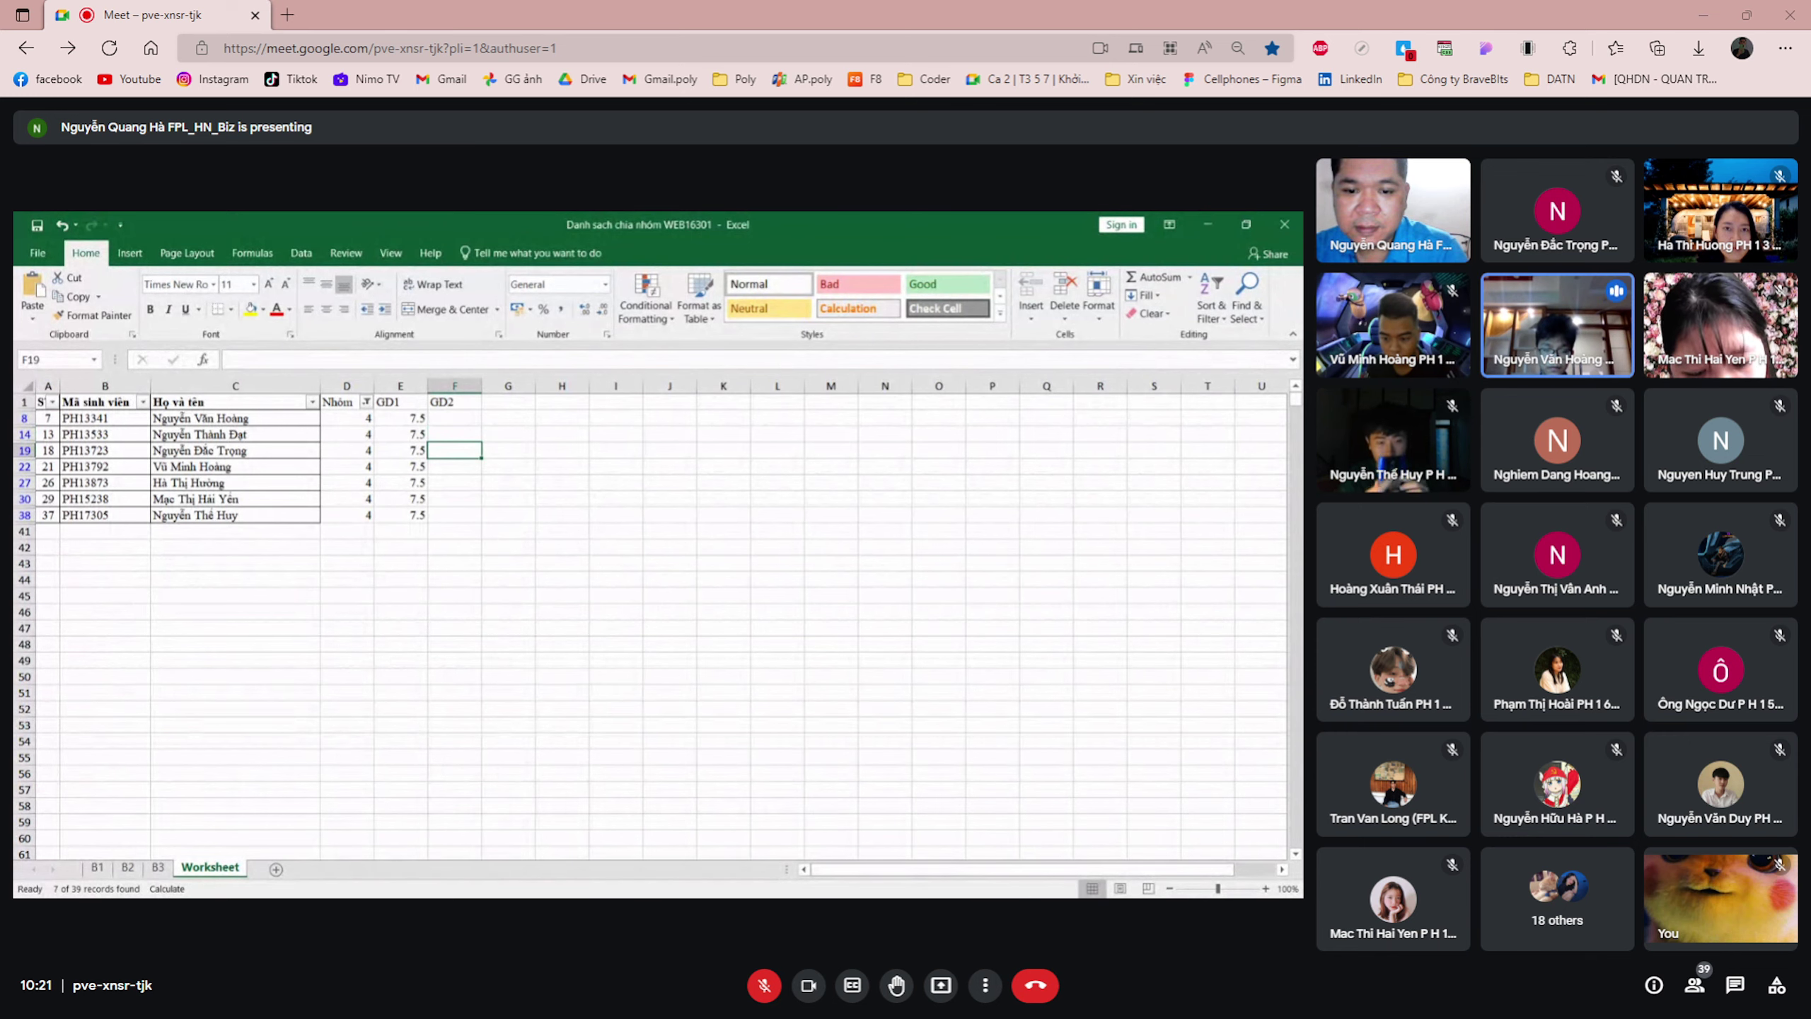
{"action": "left_click", "coordinate": [763, 985]}
{"action": "left_click", "coordinate": [763, 985]}
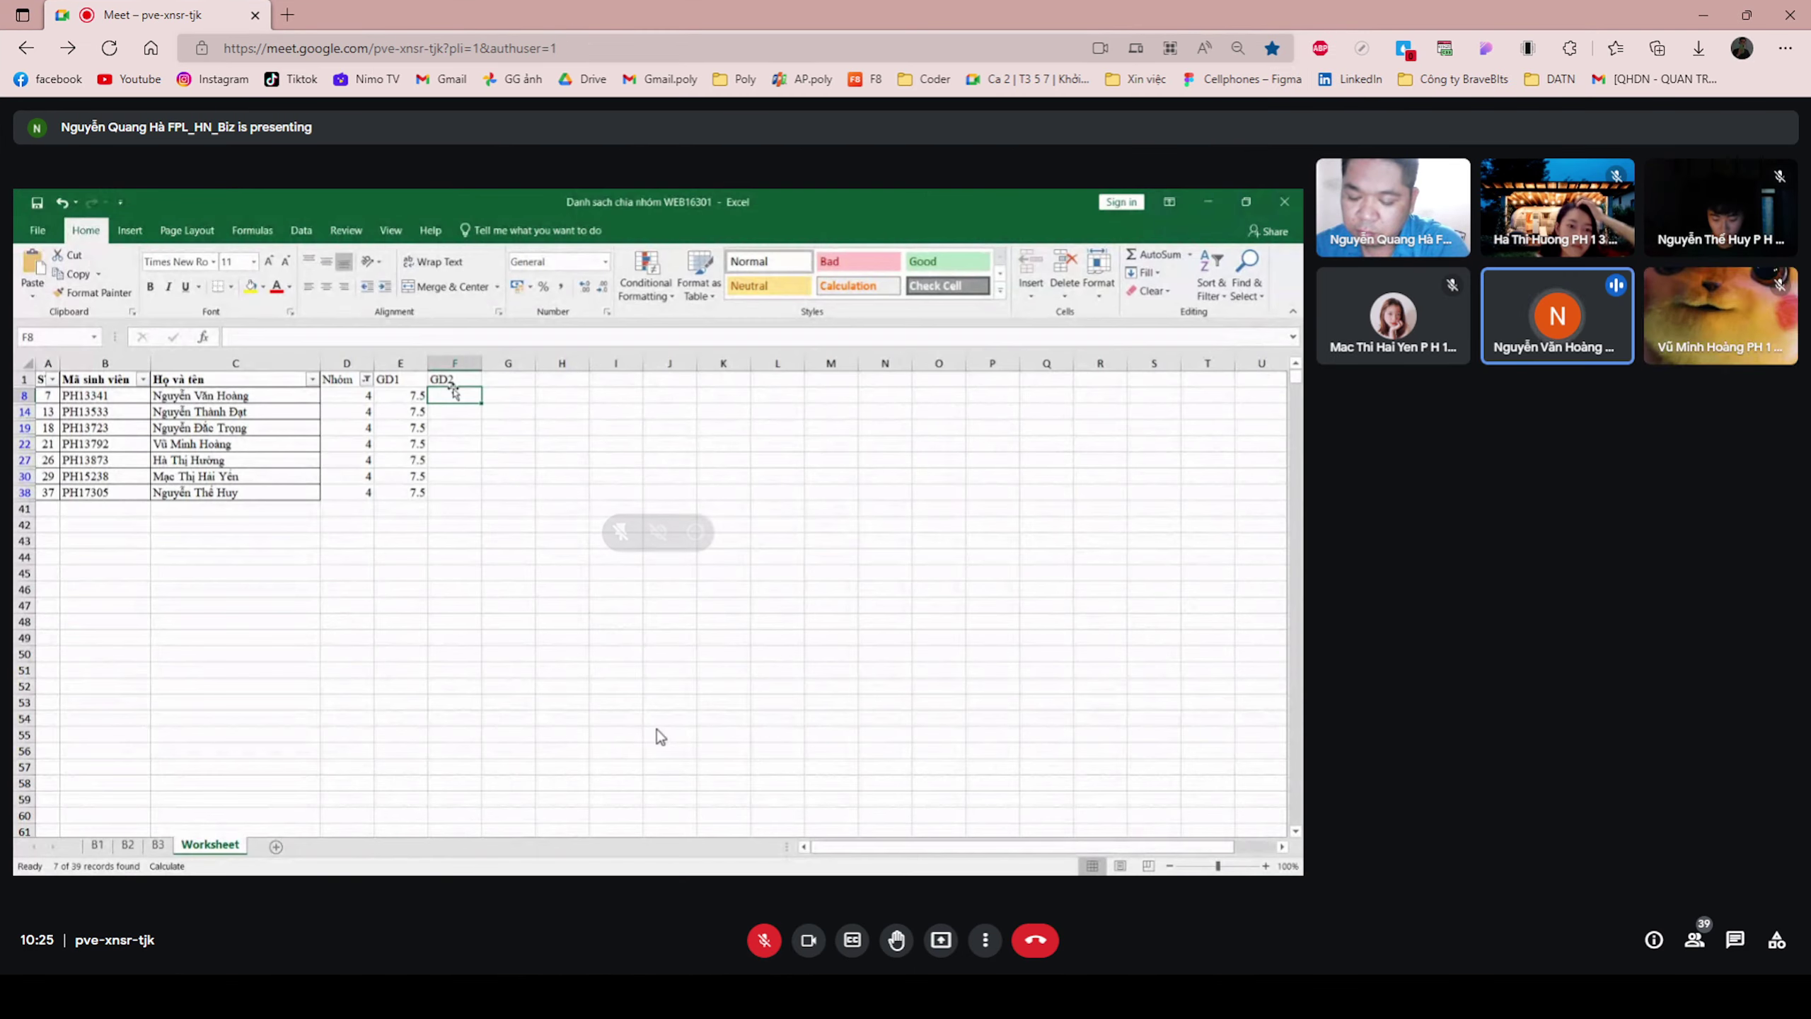
{"action": "double_click", "coordinate": [442, 20]}
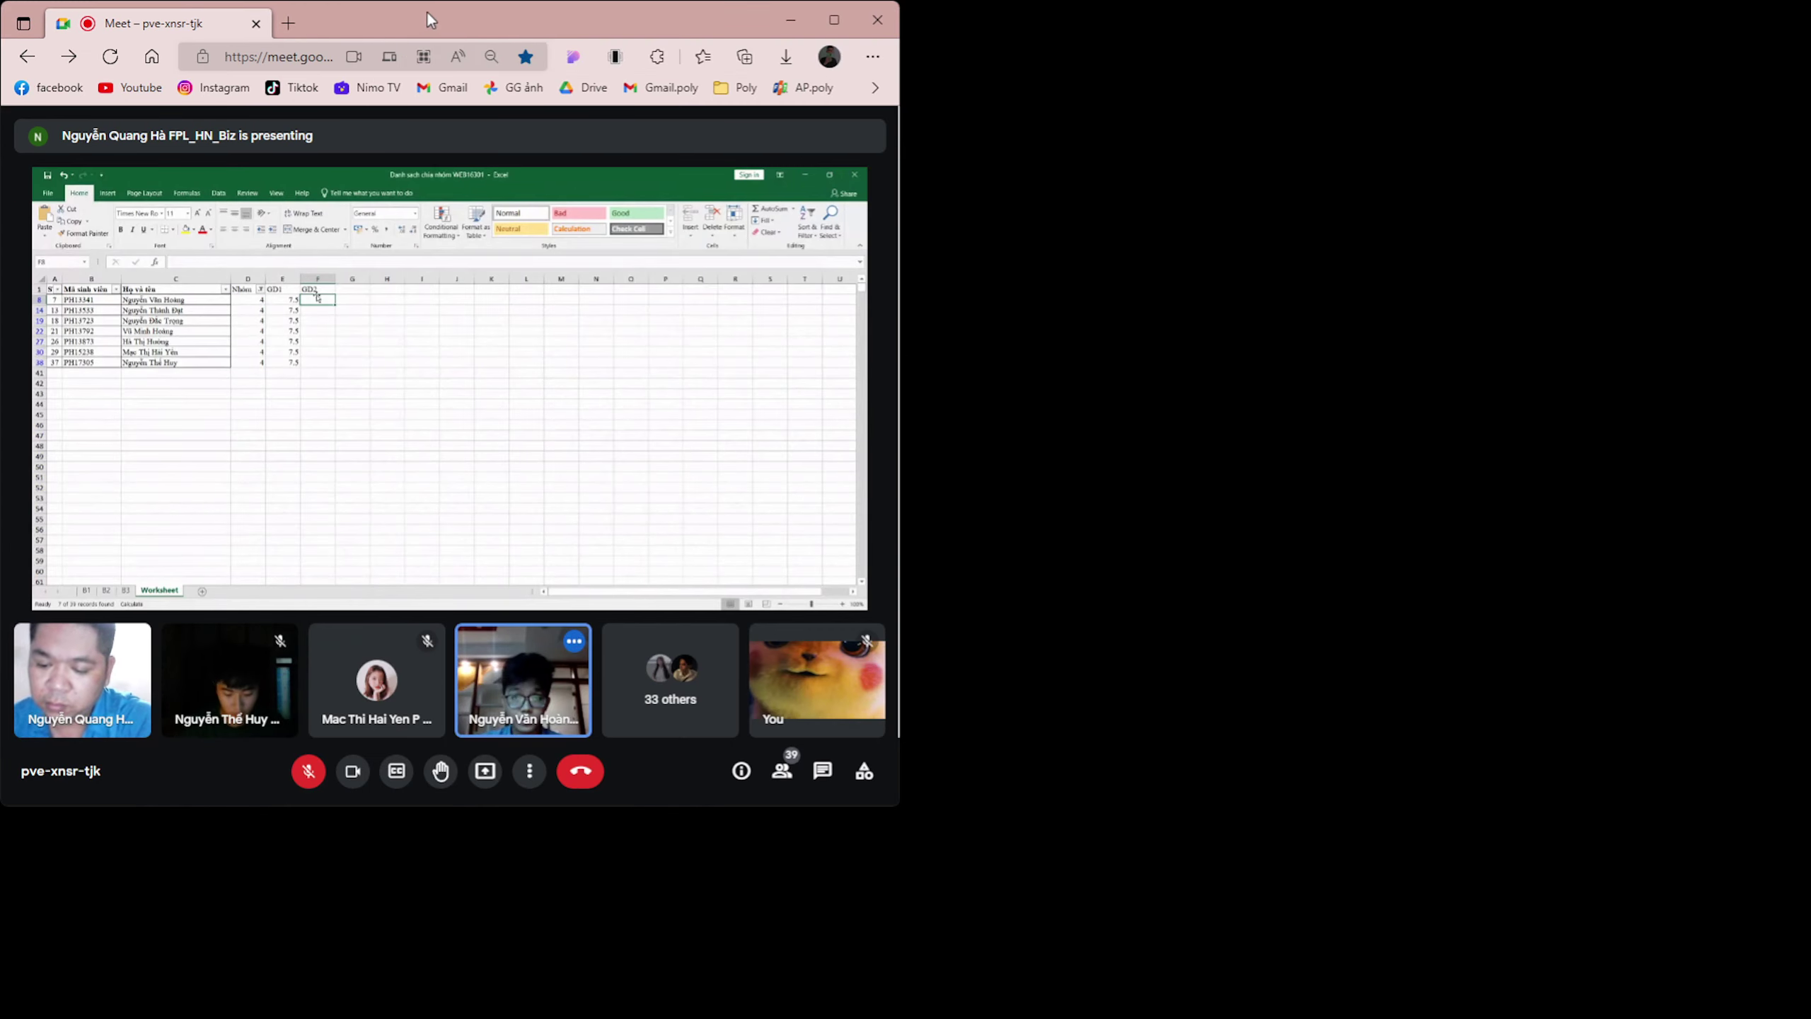
{"action": "double_click", "coordinate": [427, 10]}
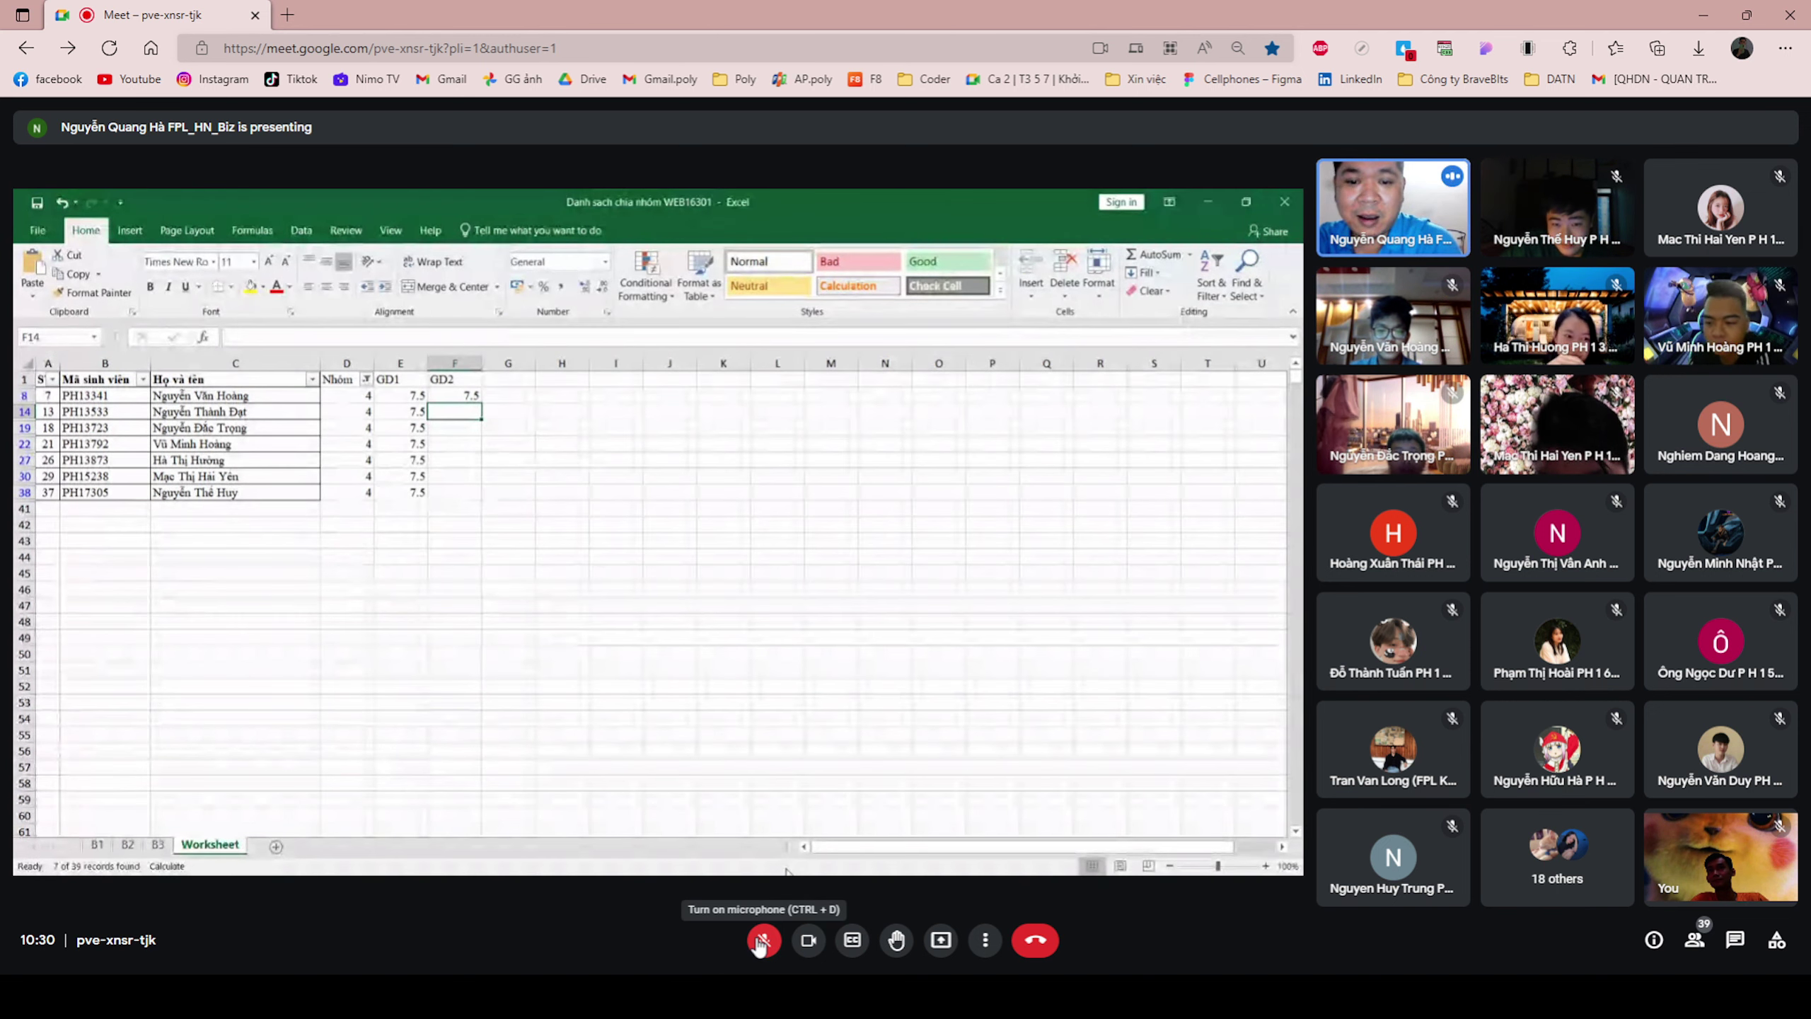
Unmute the microphone for the discussion of the current group and mute it once finished.
{"action": "left_click", "coordinate": [762, 942]}
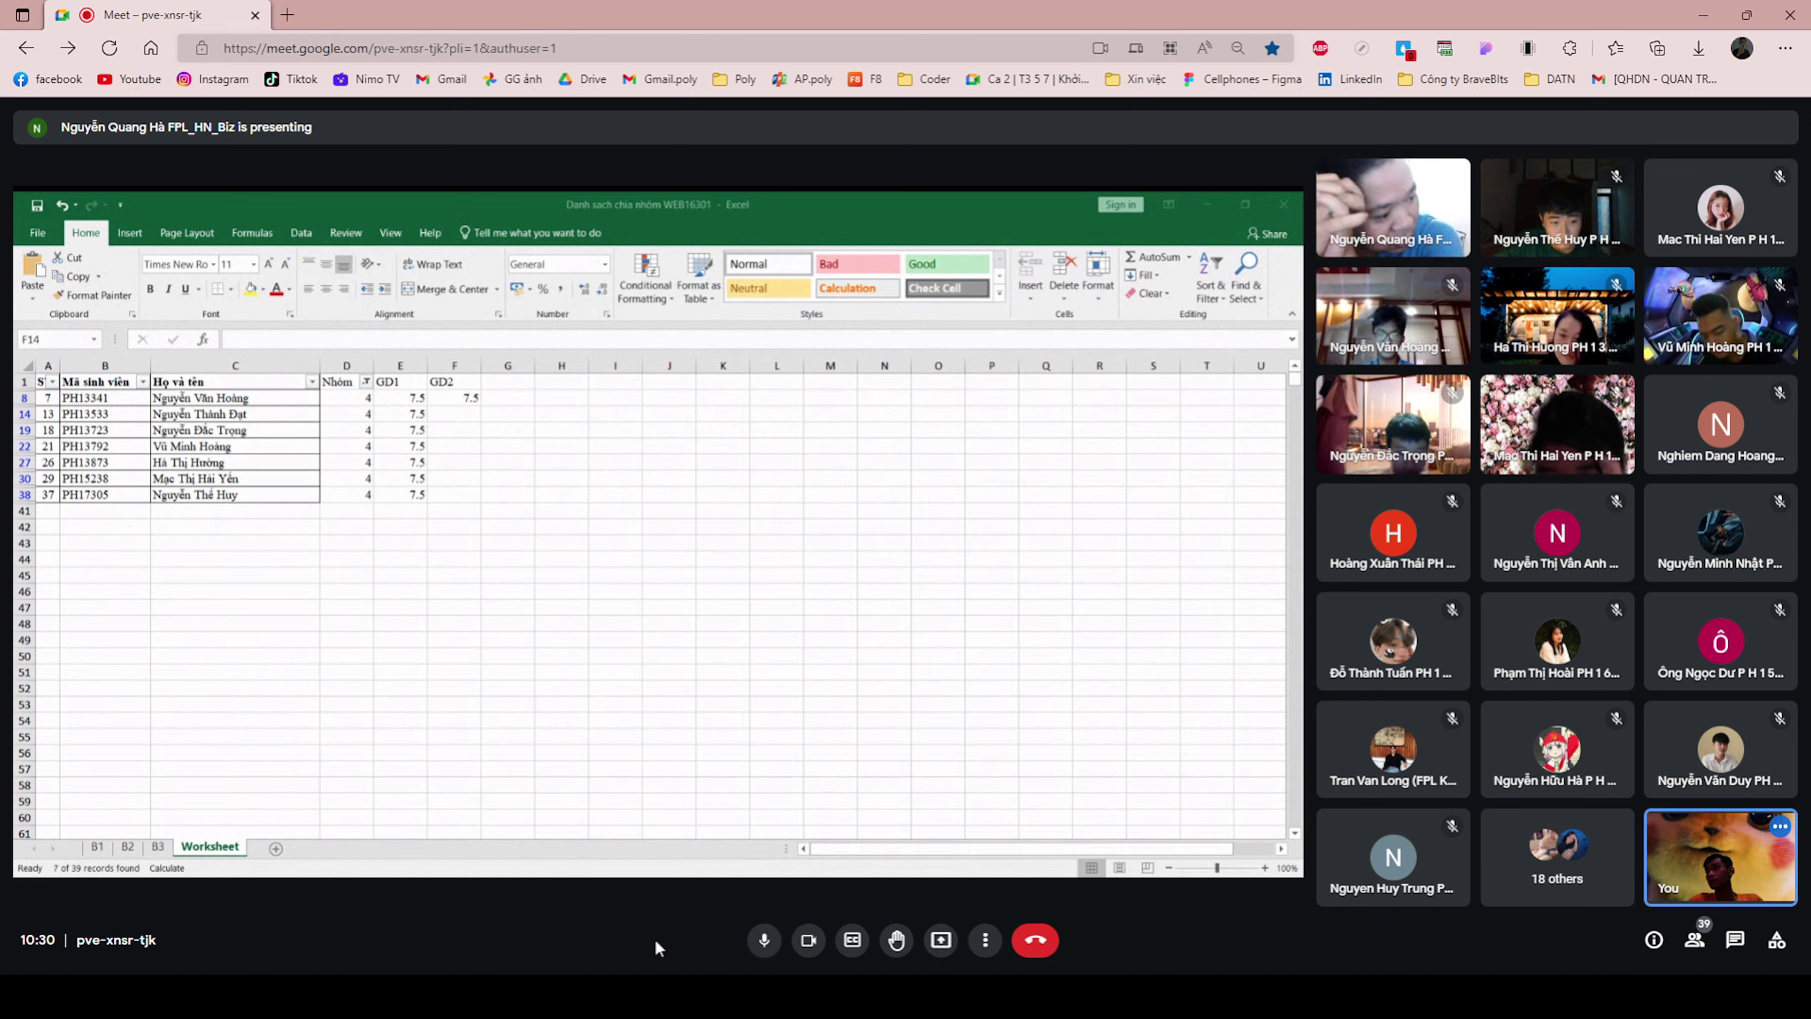
{"action": "left_click", "coordinate": [764, 952]}
{"action": "left_click", "coordinate": [771, 955]}
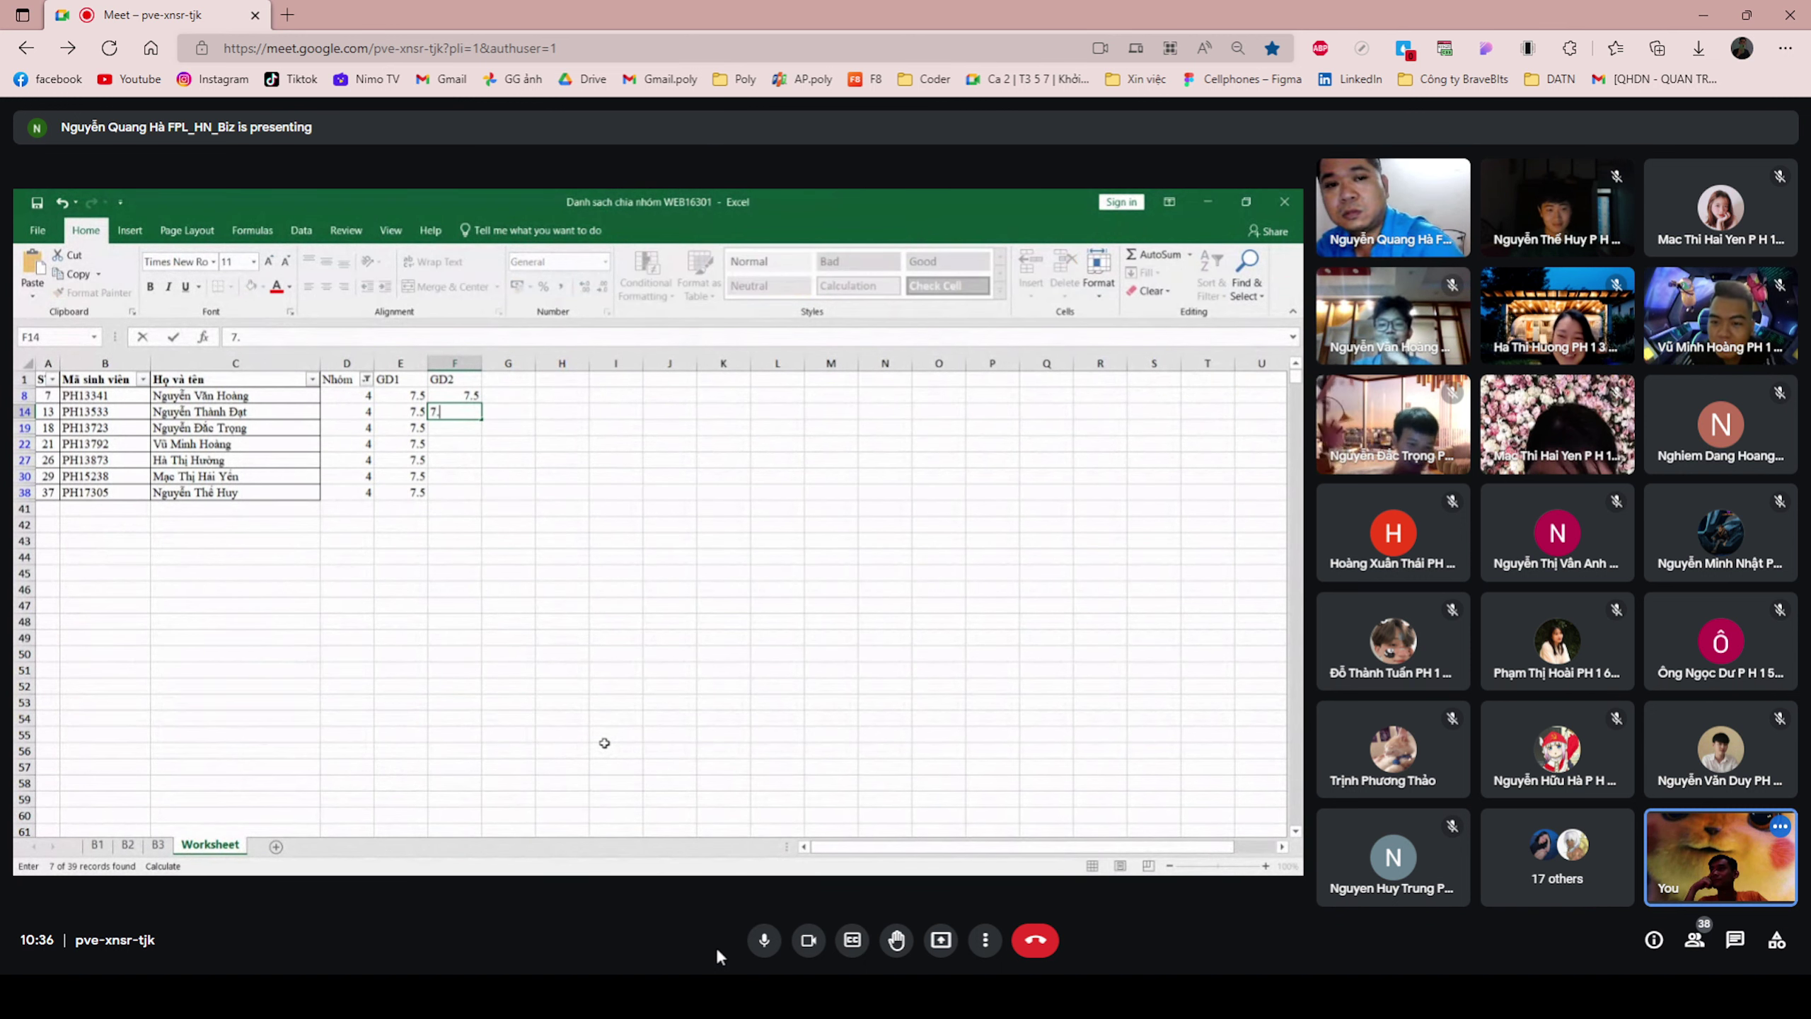
{"action": "left_click", "coordinate": [764, 950]}
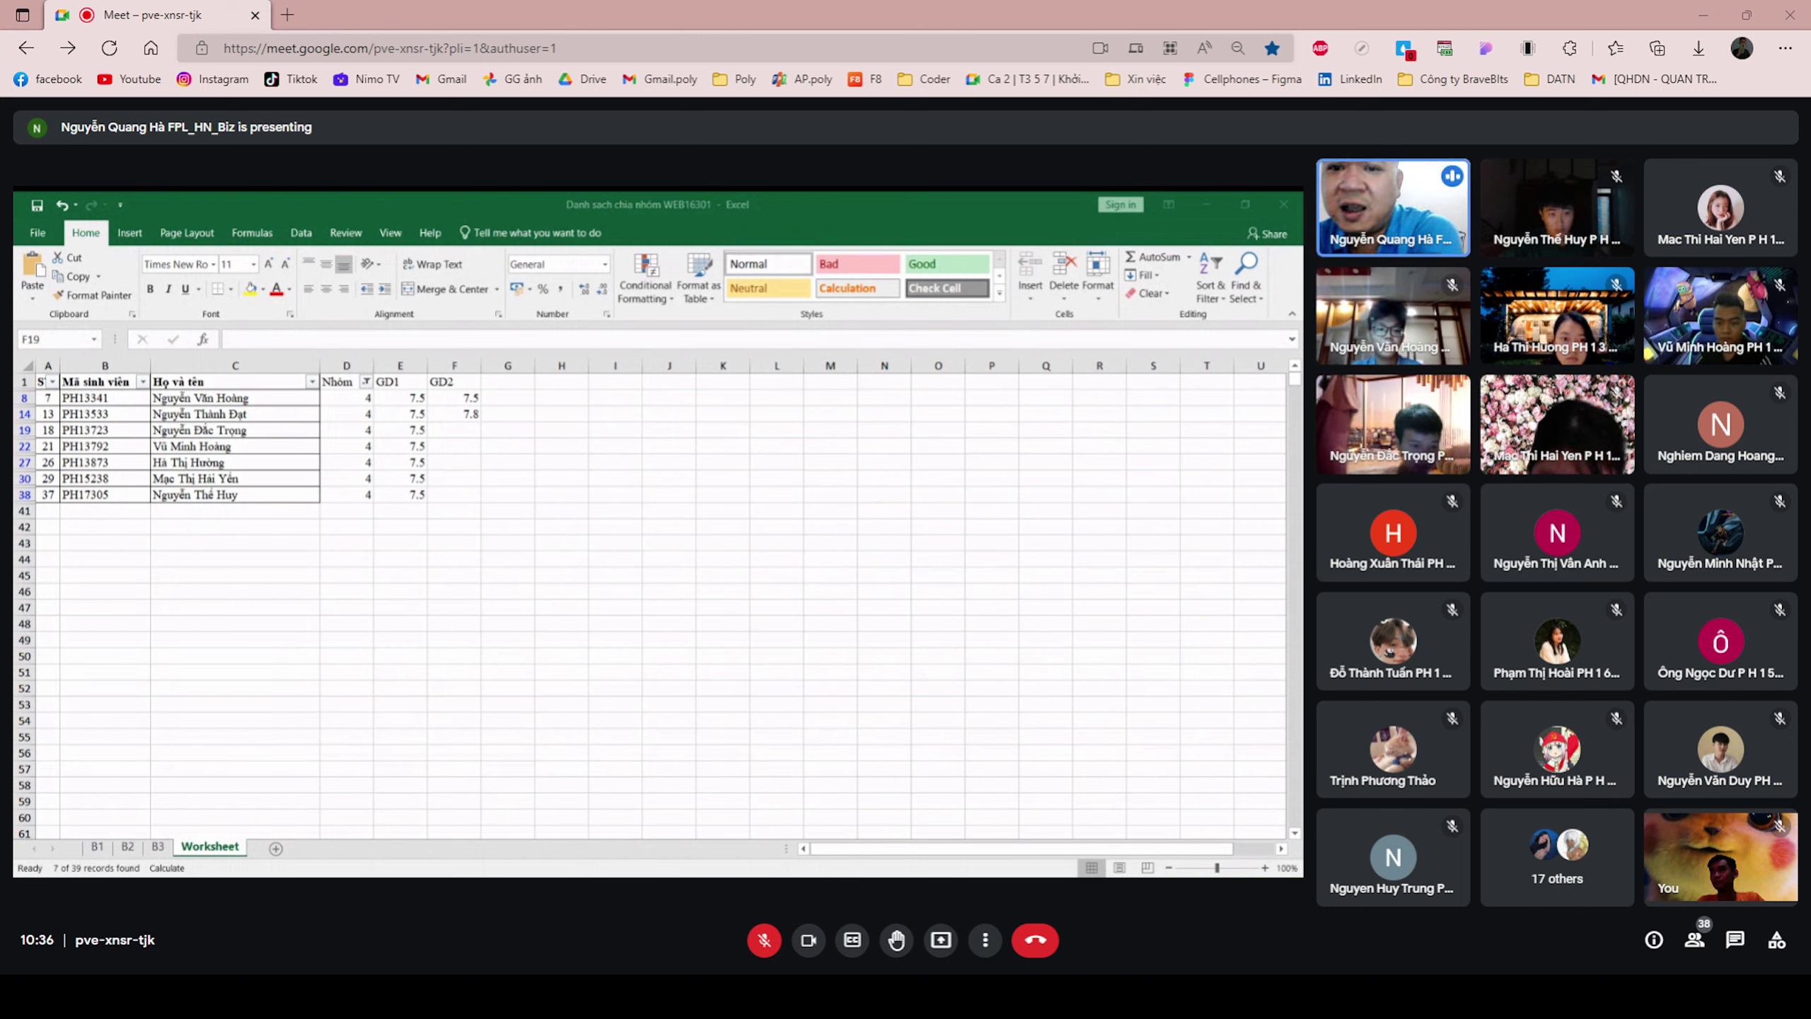
{"action": "mouse_move", "coordinate": [465, 830]}
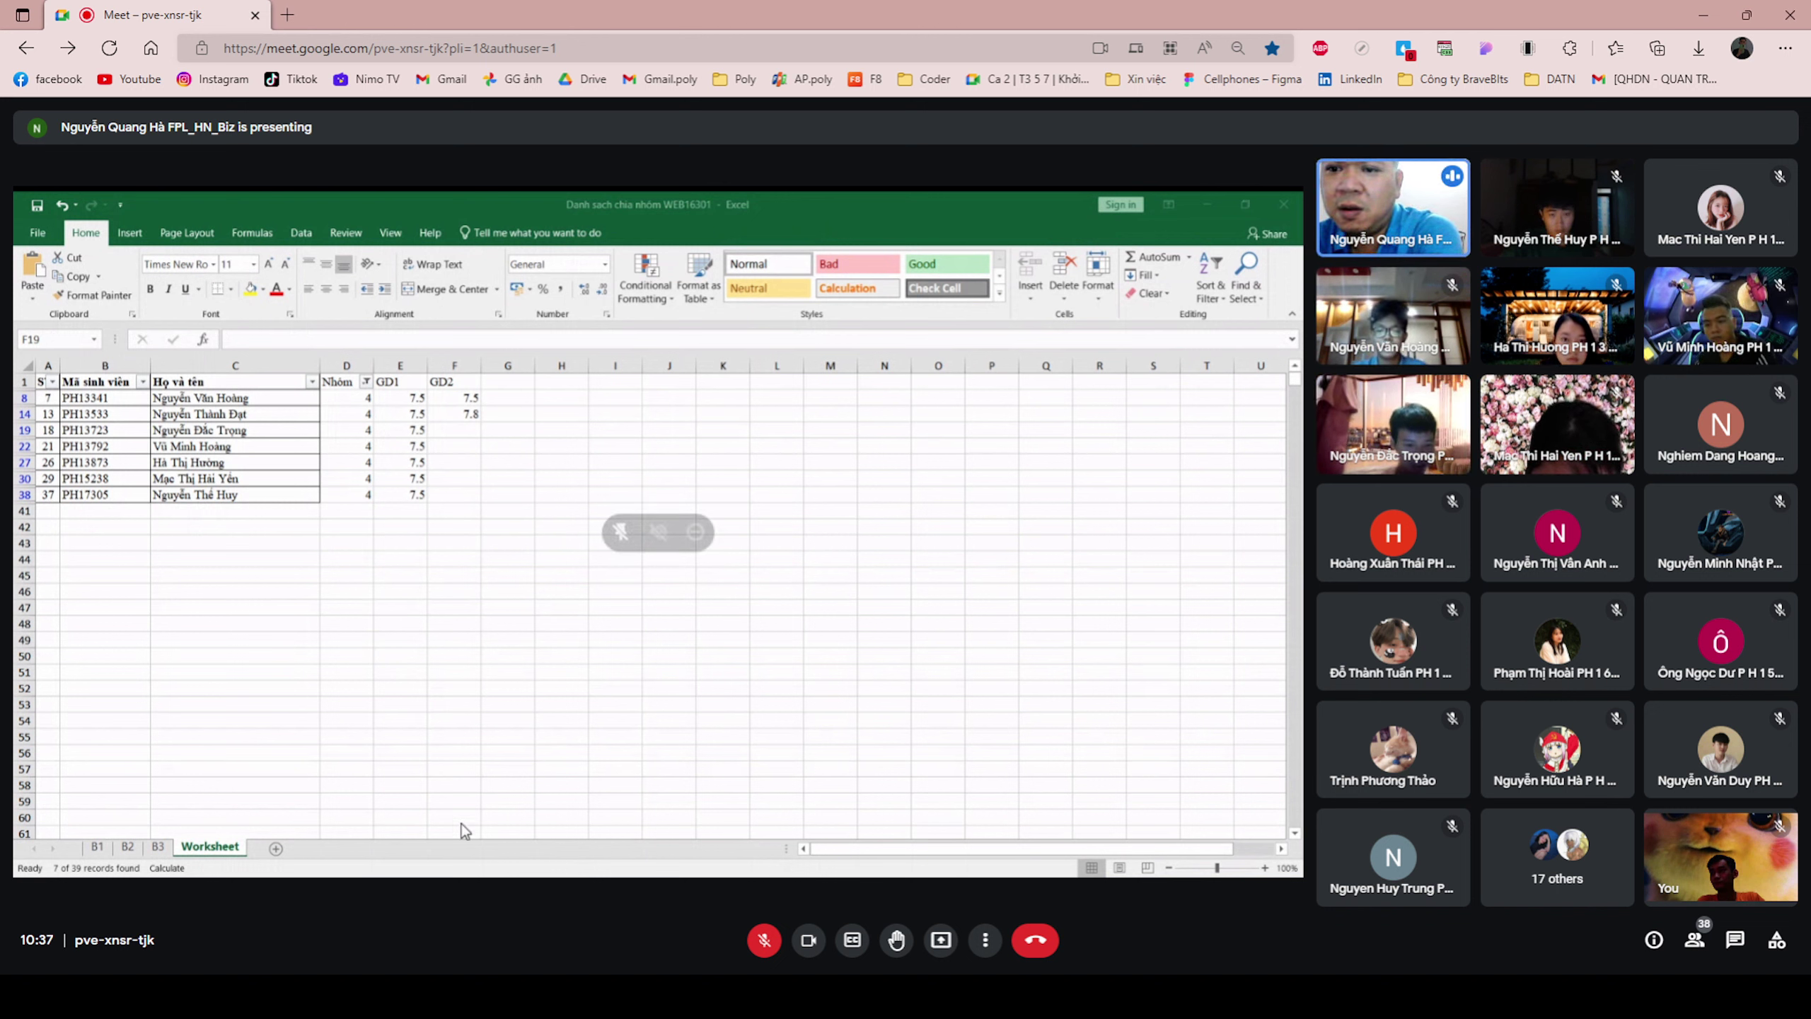
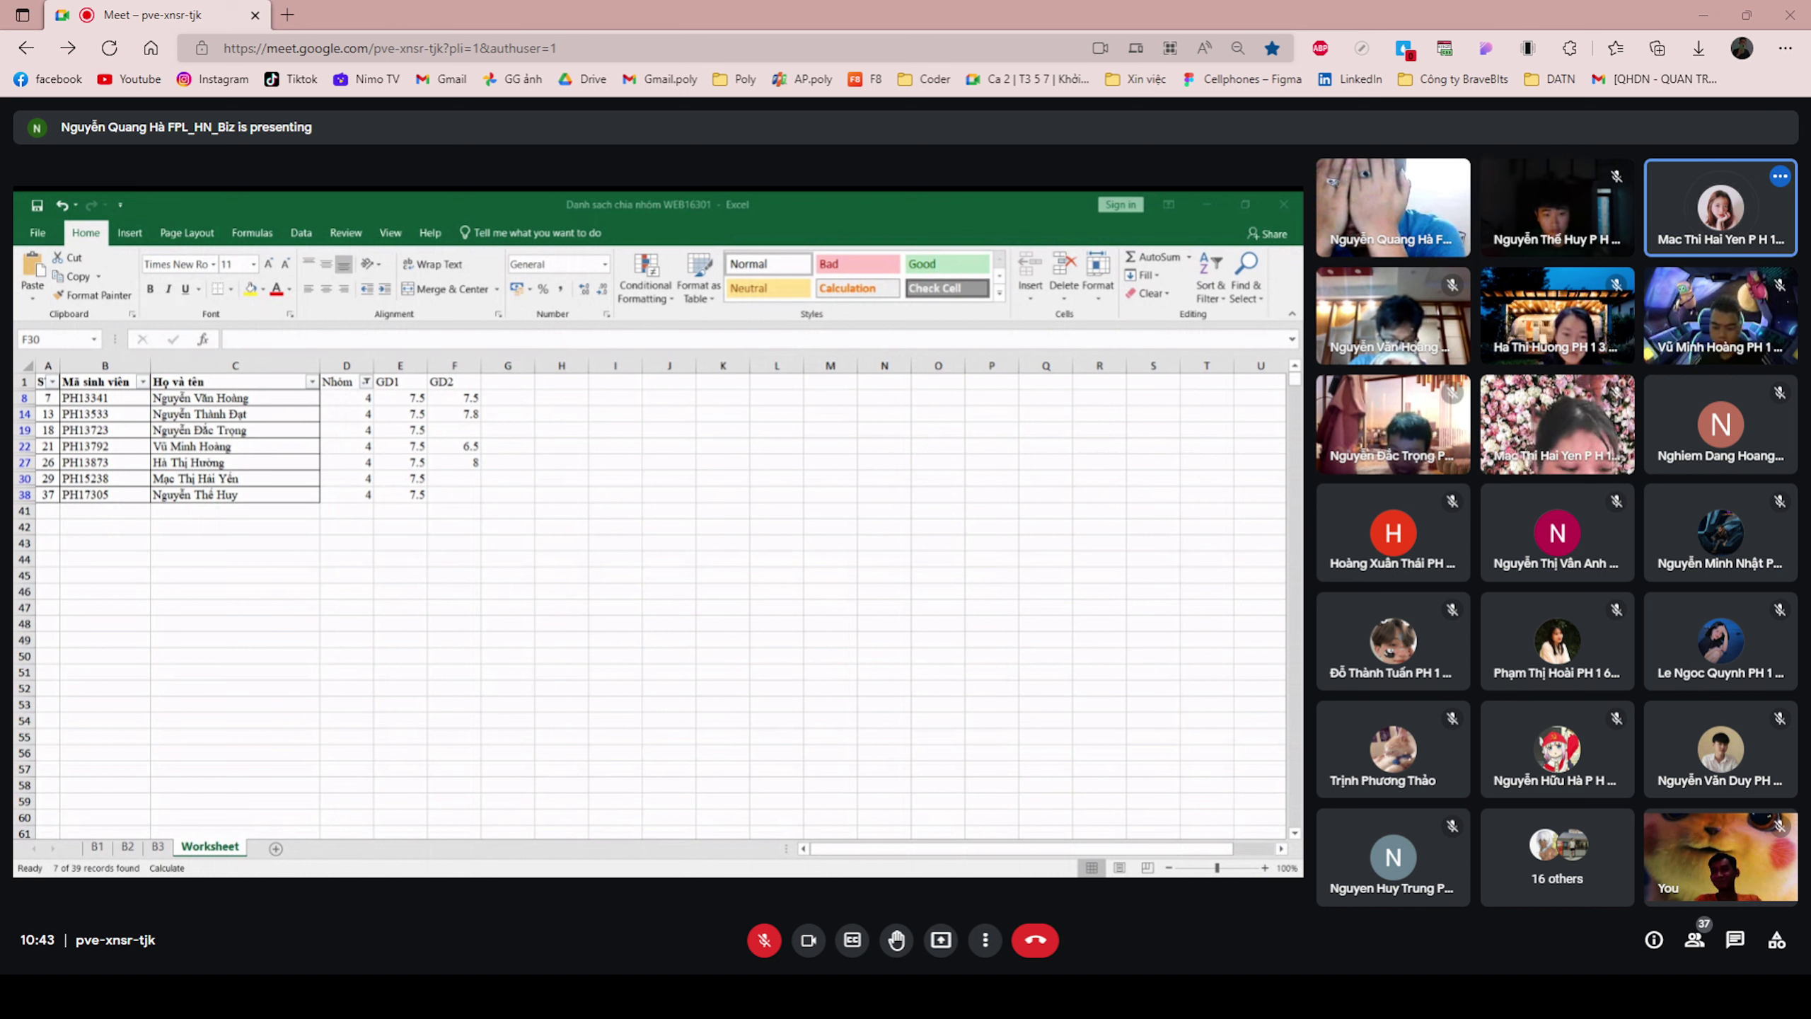
{"action": "mouse_move", "coordinate": [1459, 239]}
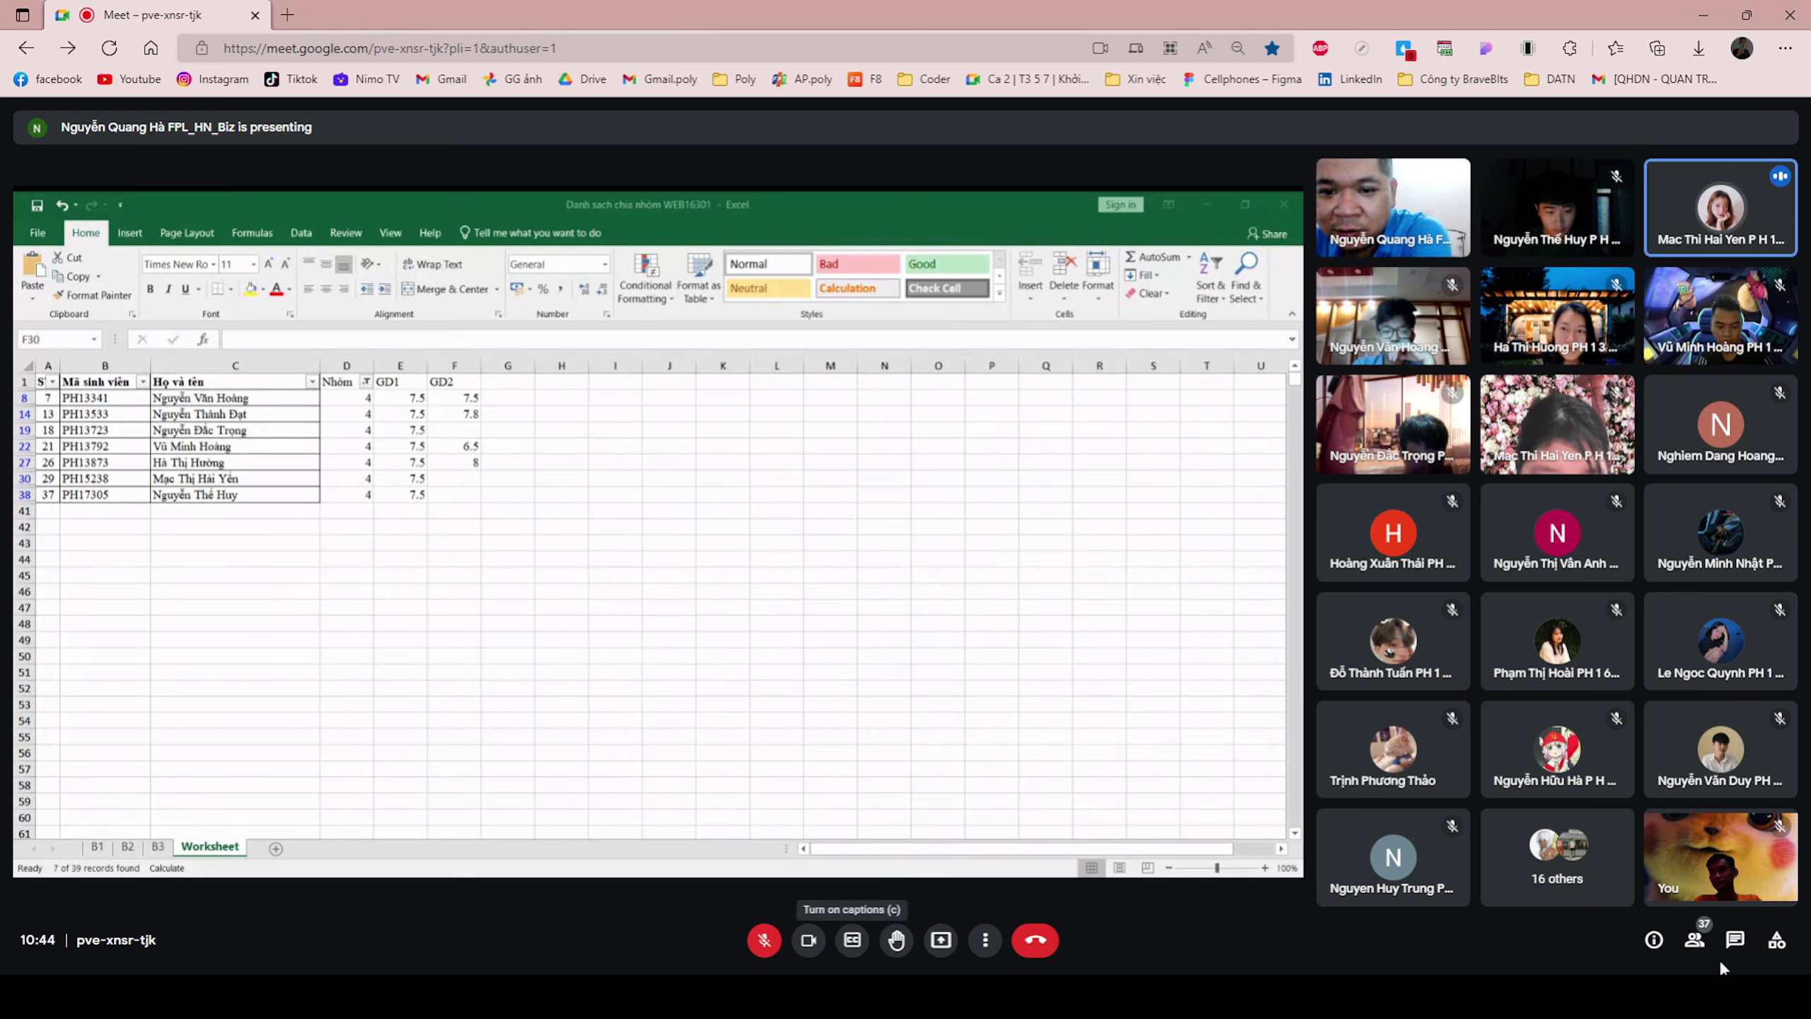
{"action": "left_click", "coordinate": [1737, 940]}
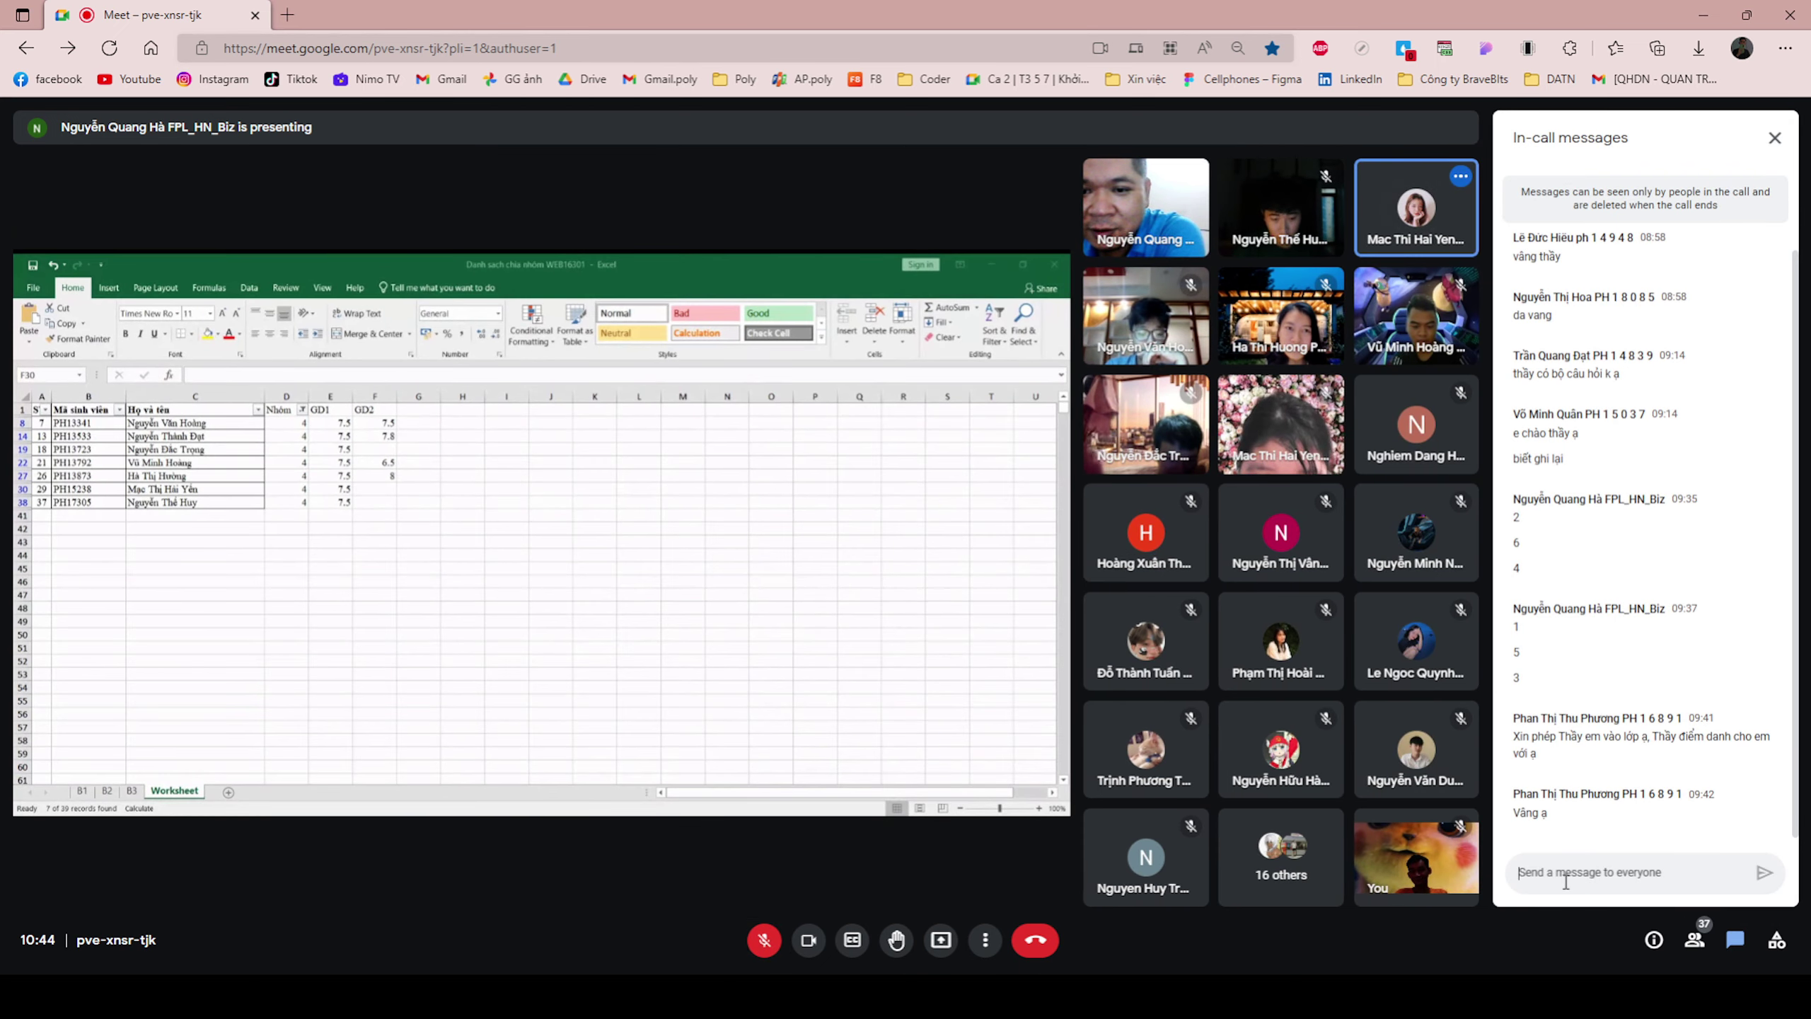
{"action": "type", "text": "M"}
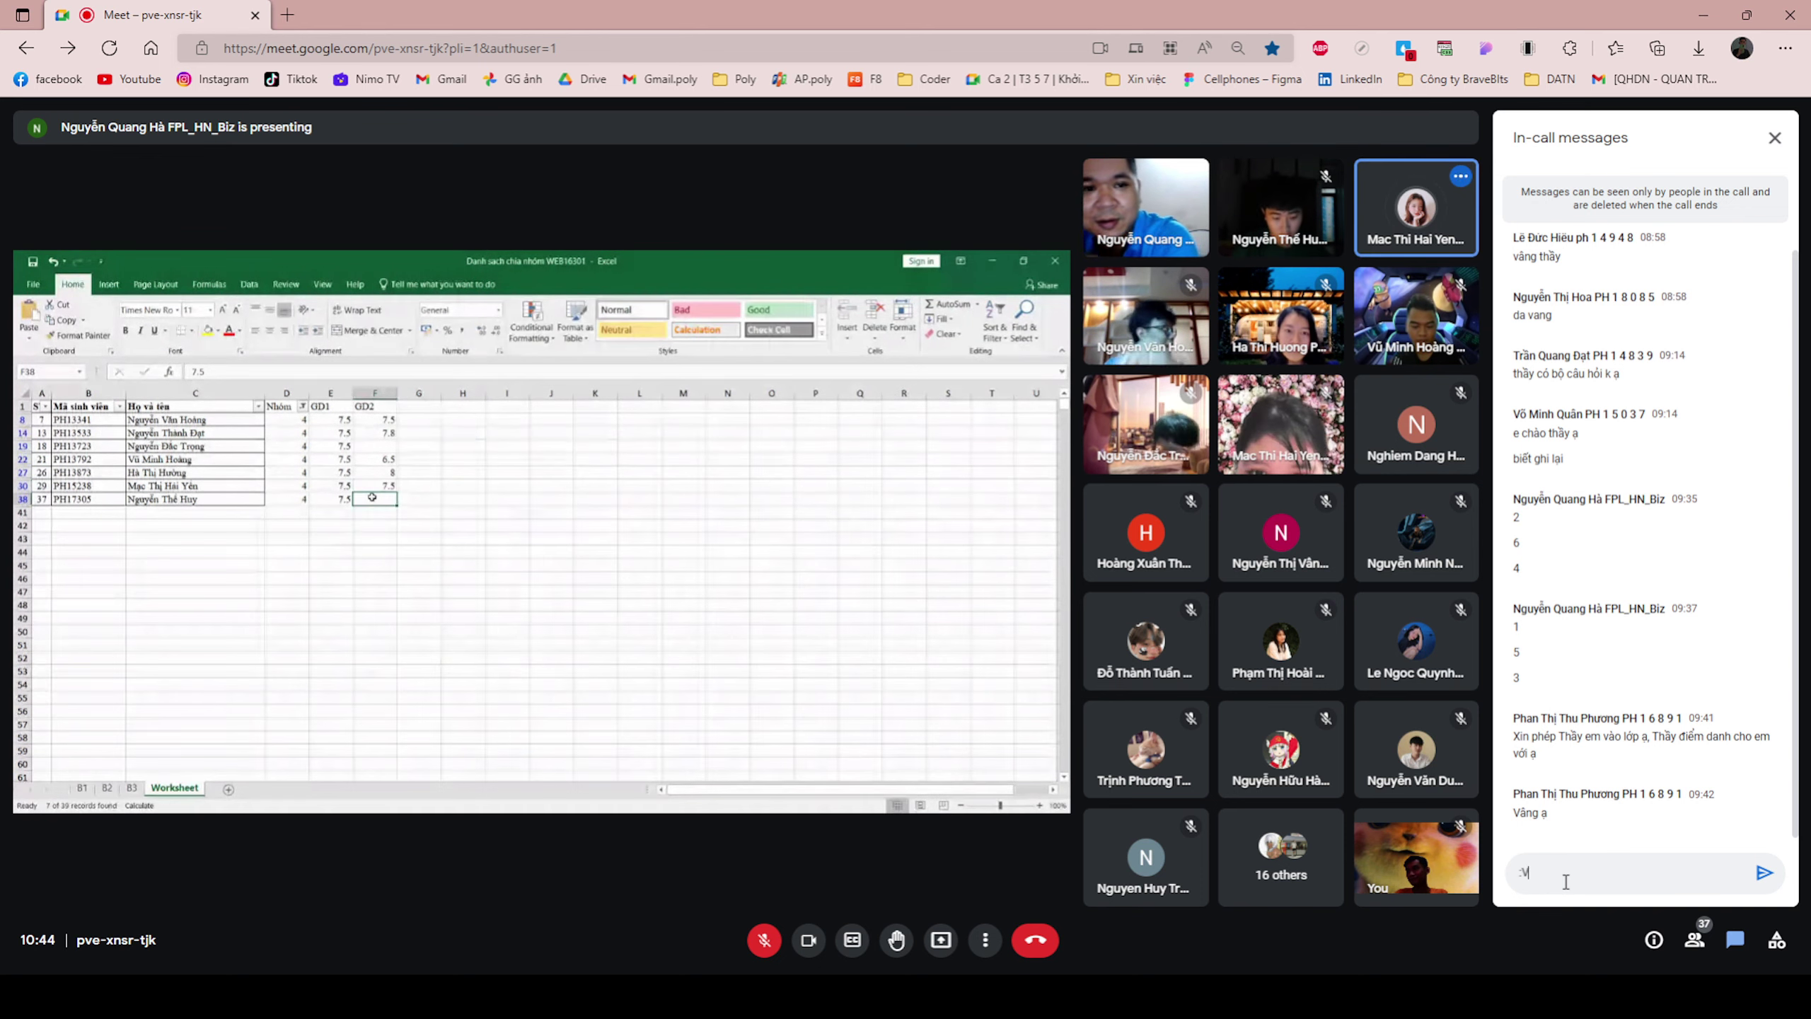
{"action": "key", "text": "BackSpace"}
{"action": "key", "text": "BackSpace"}
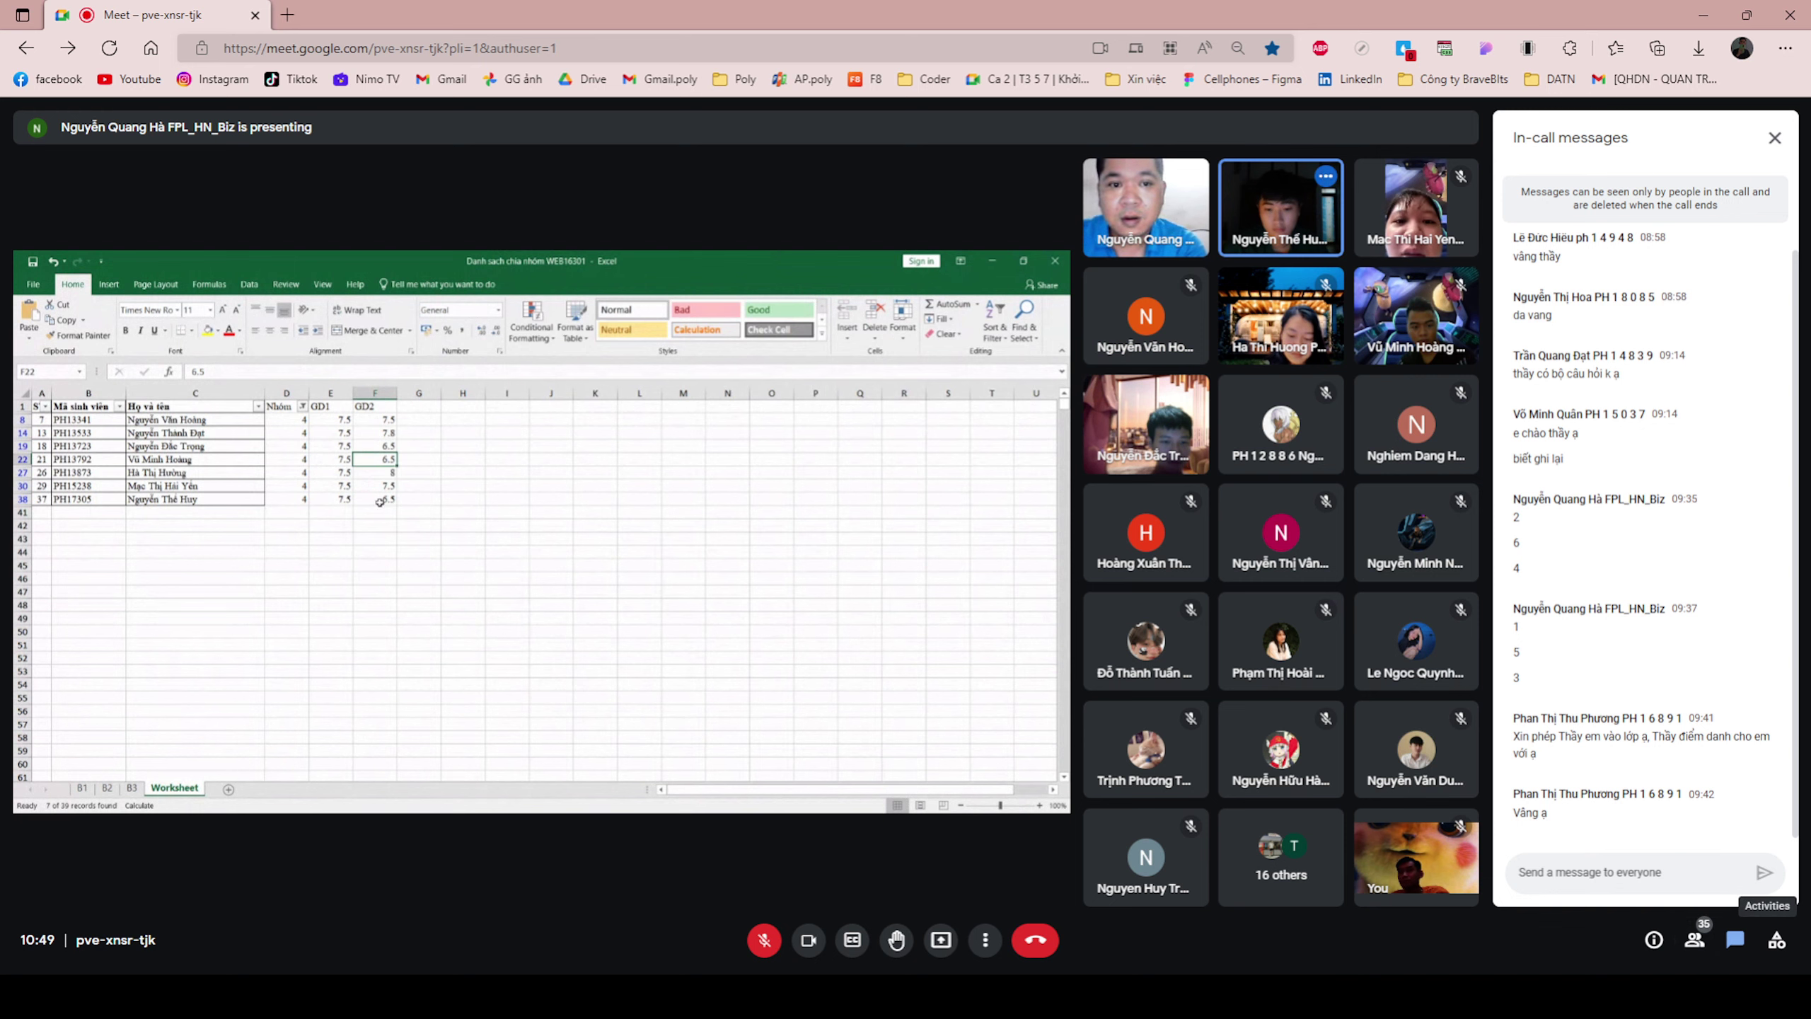
{"action": "left_click", "coordinate": [1736, 940]}
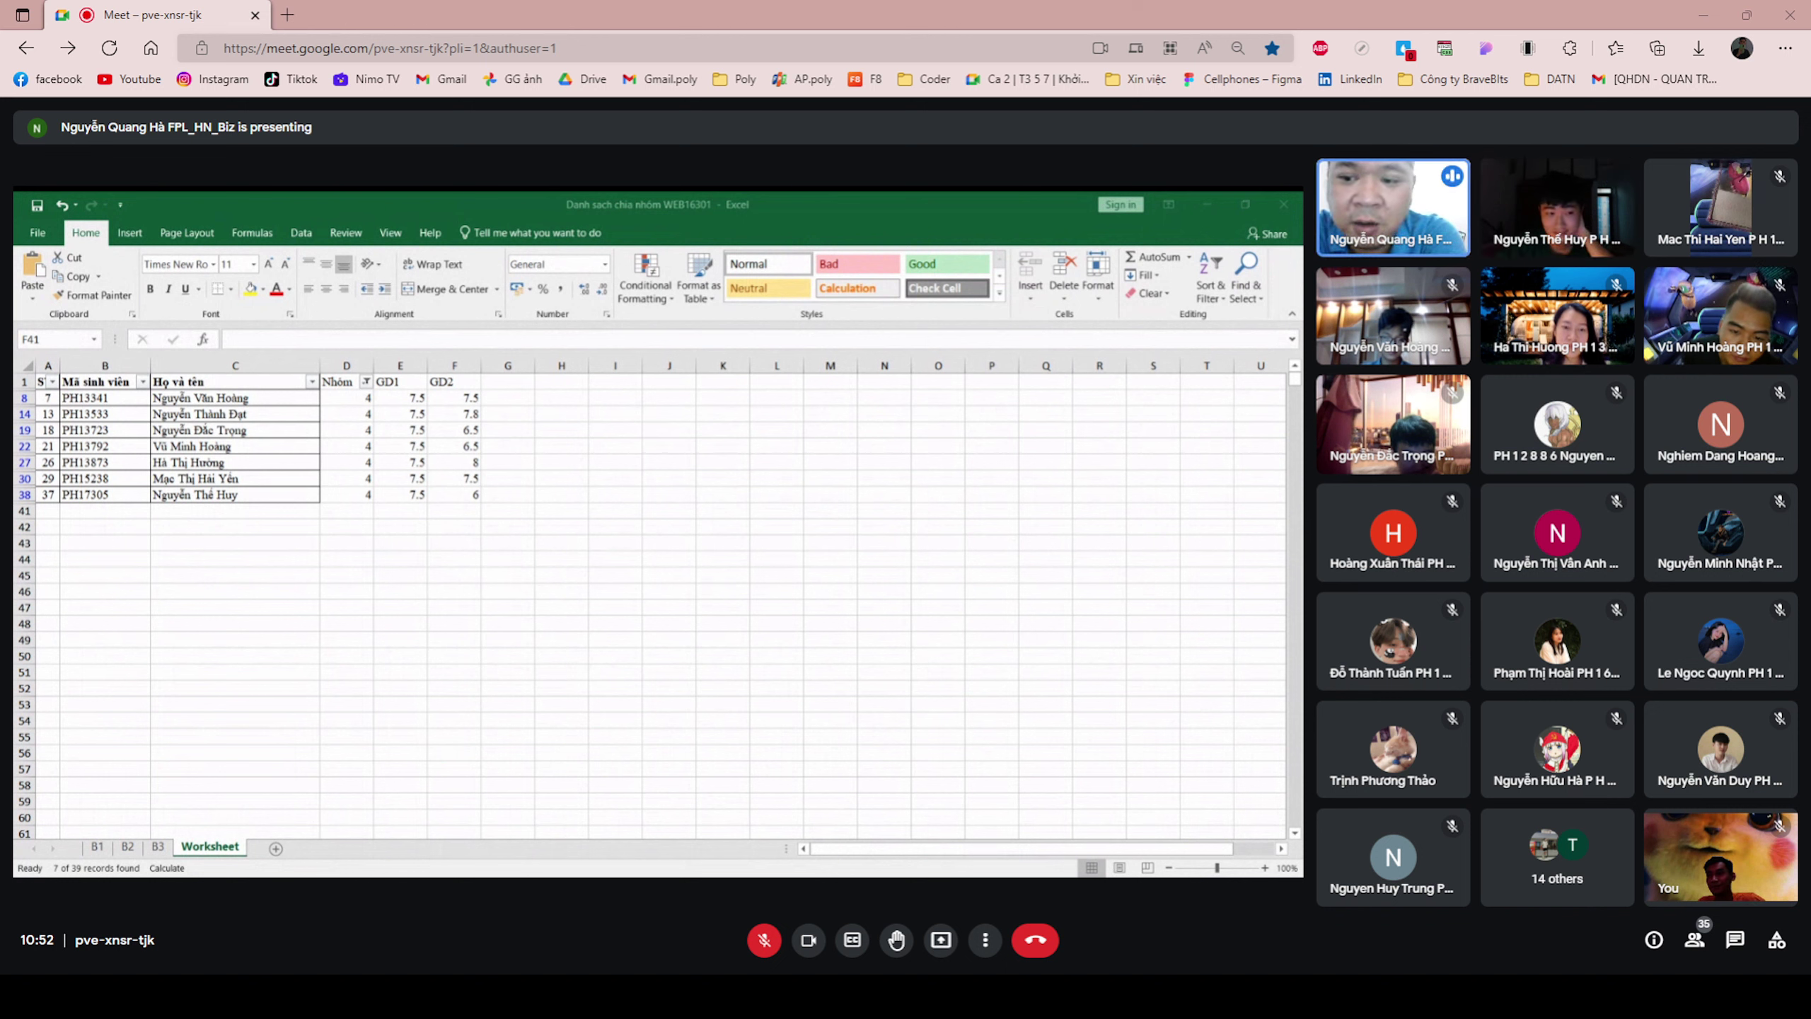
Unmute the microphone for a short reply in the call and mute it again.
{"action": "left_click", "coordinate": [759, 943]}
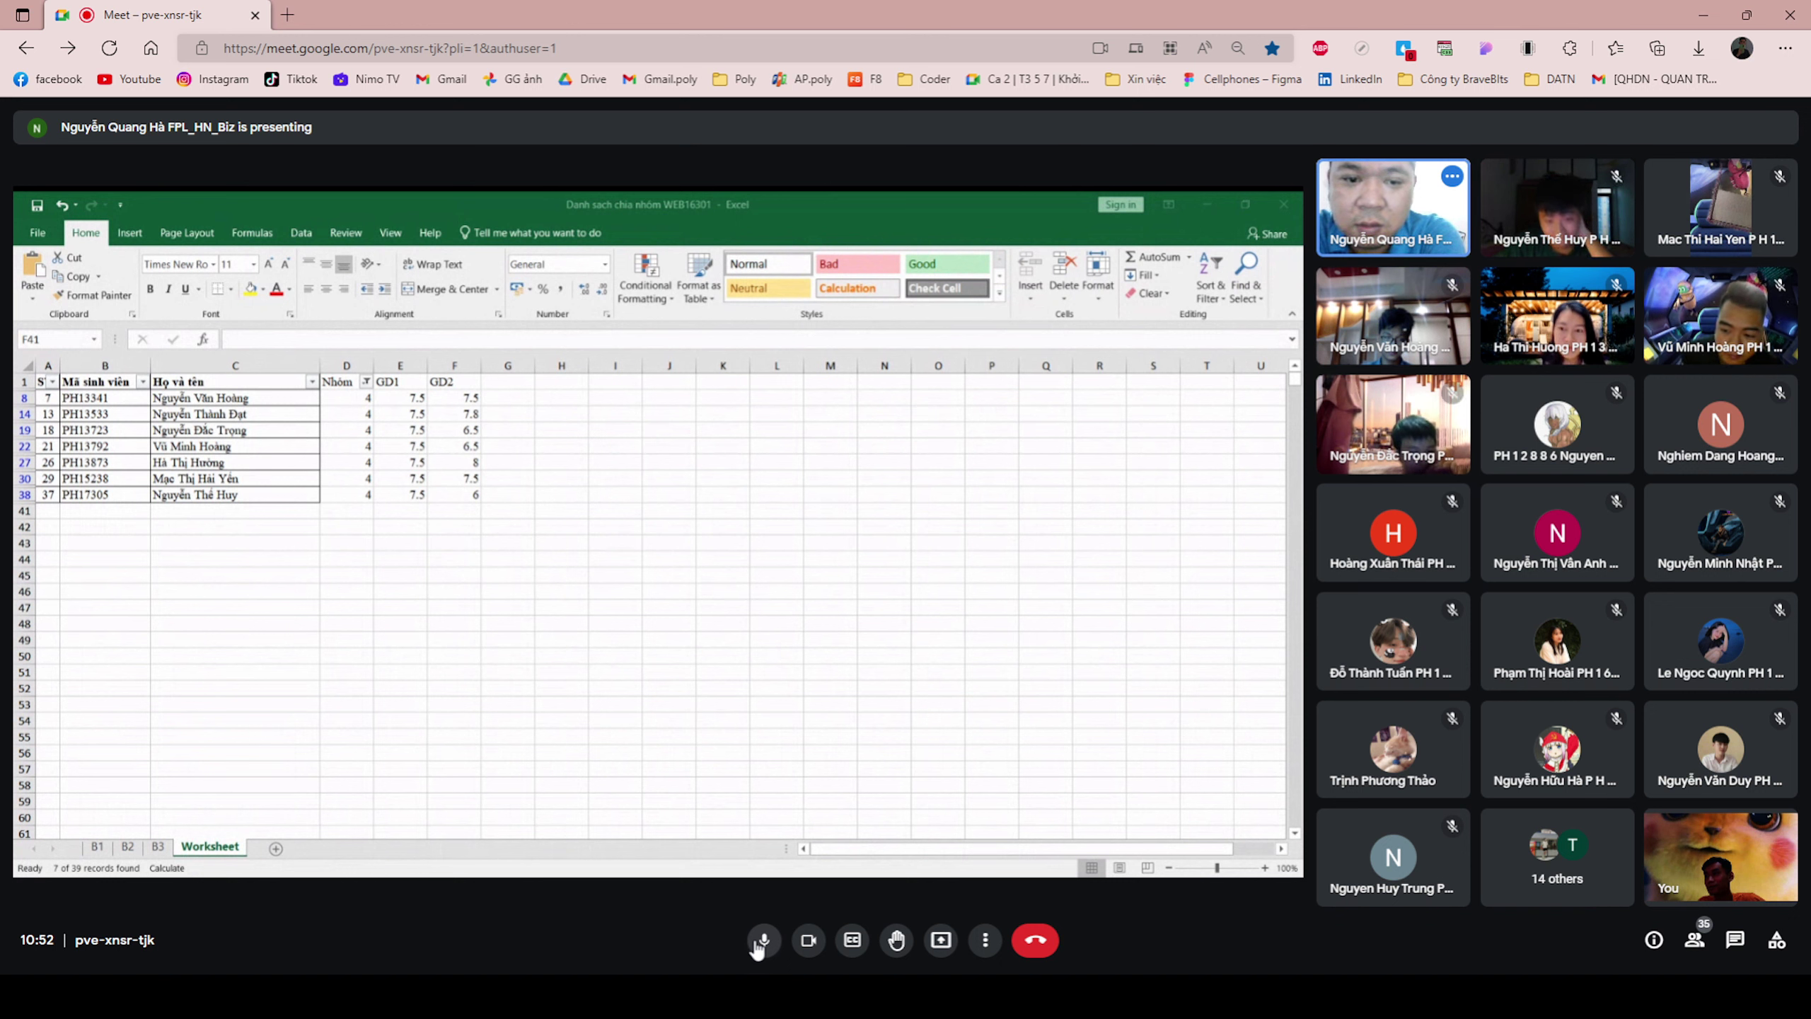
{"action": "left_click", "coordinate": [758, 943]}
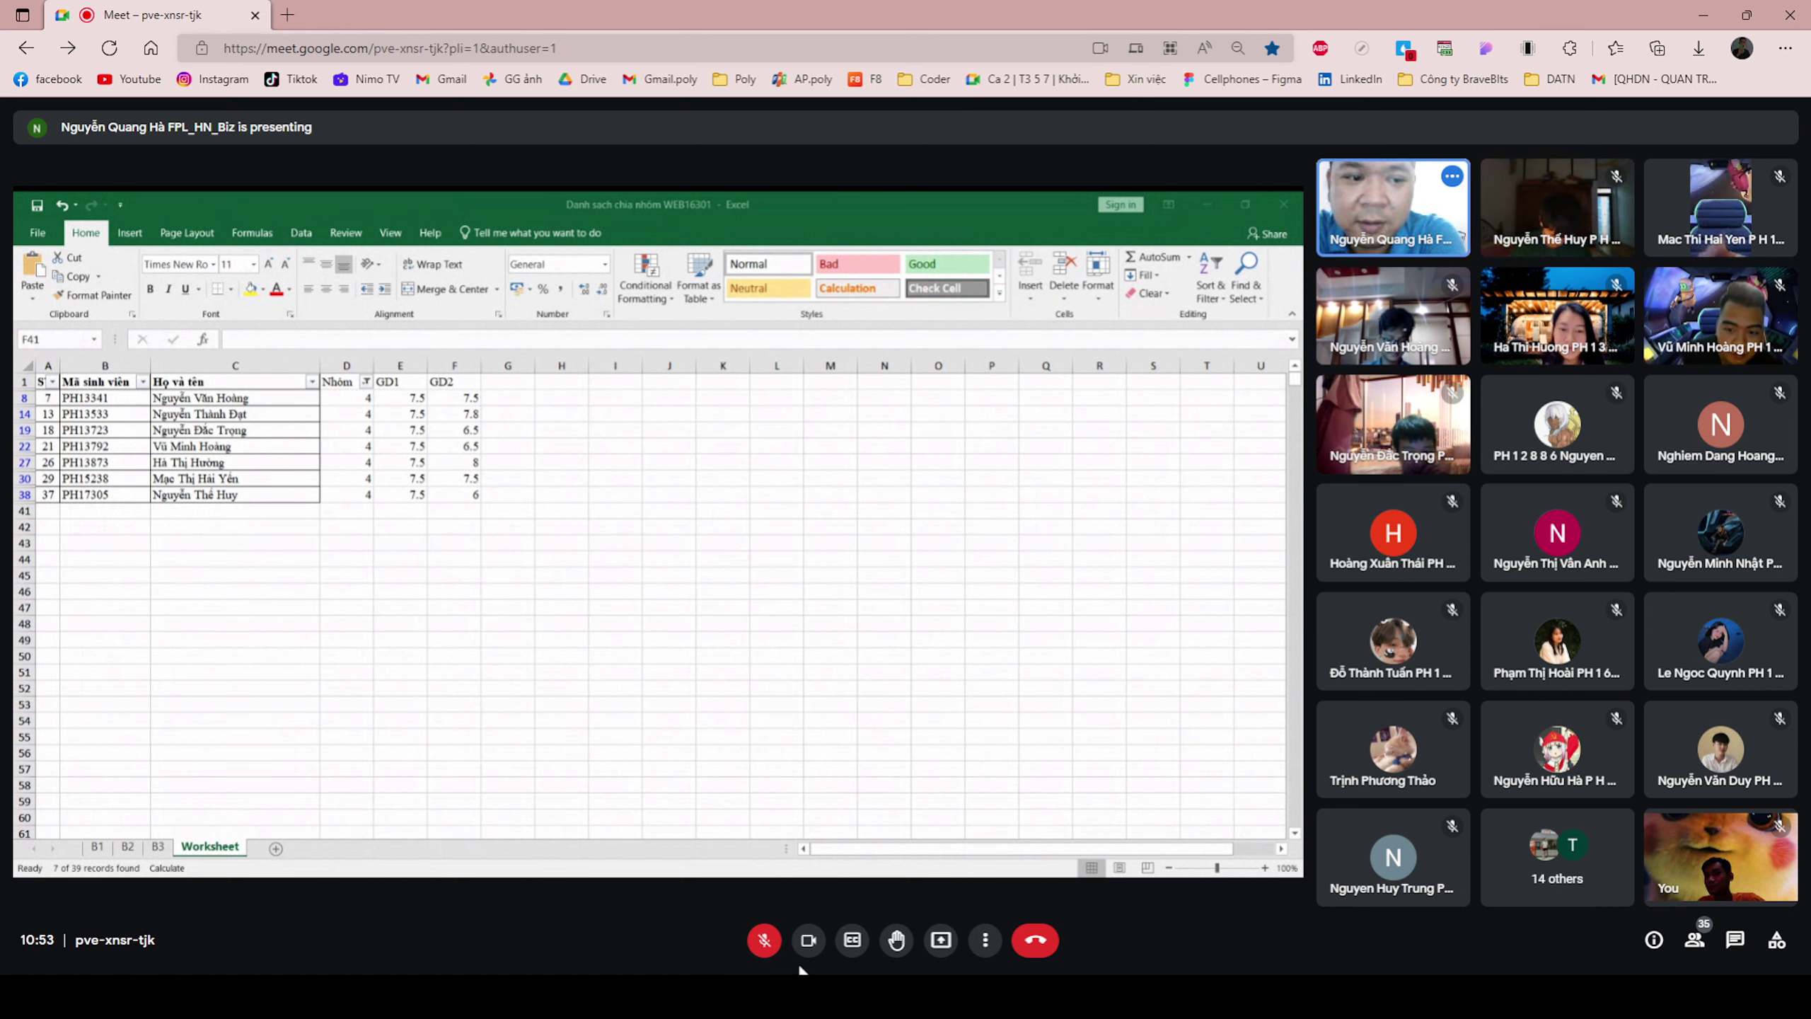
Turn off the camera, check the in-call messages and close the chat again.
{"action": "left_click", "coordinate": [808, 941]}
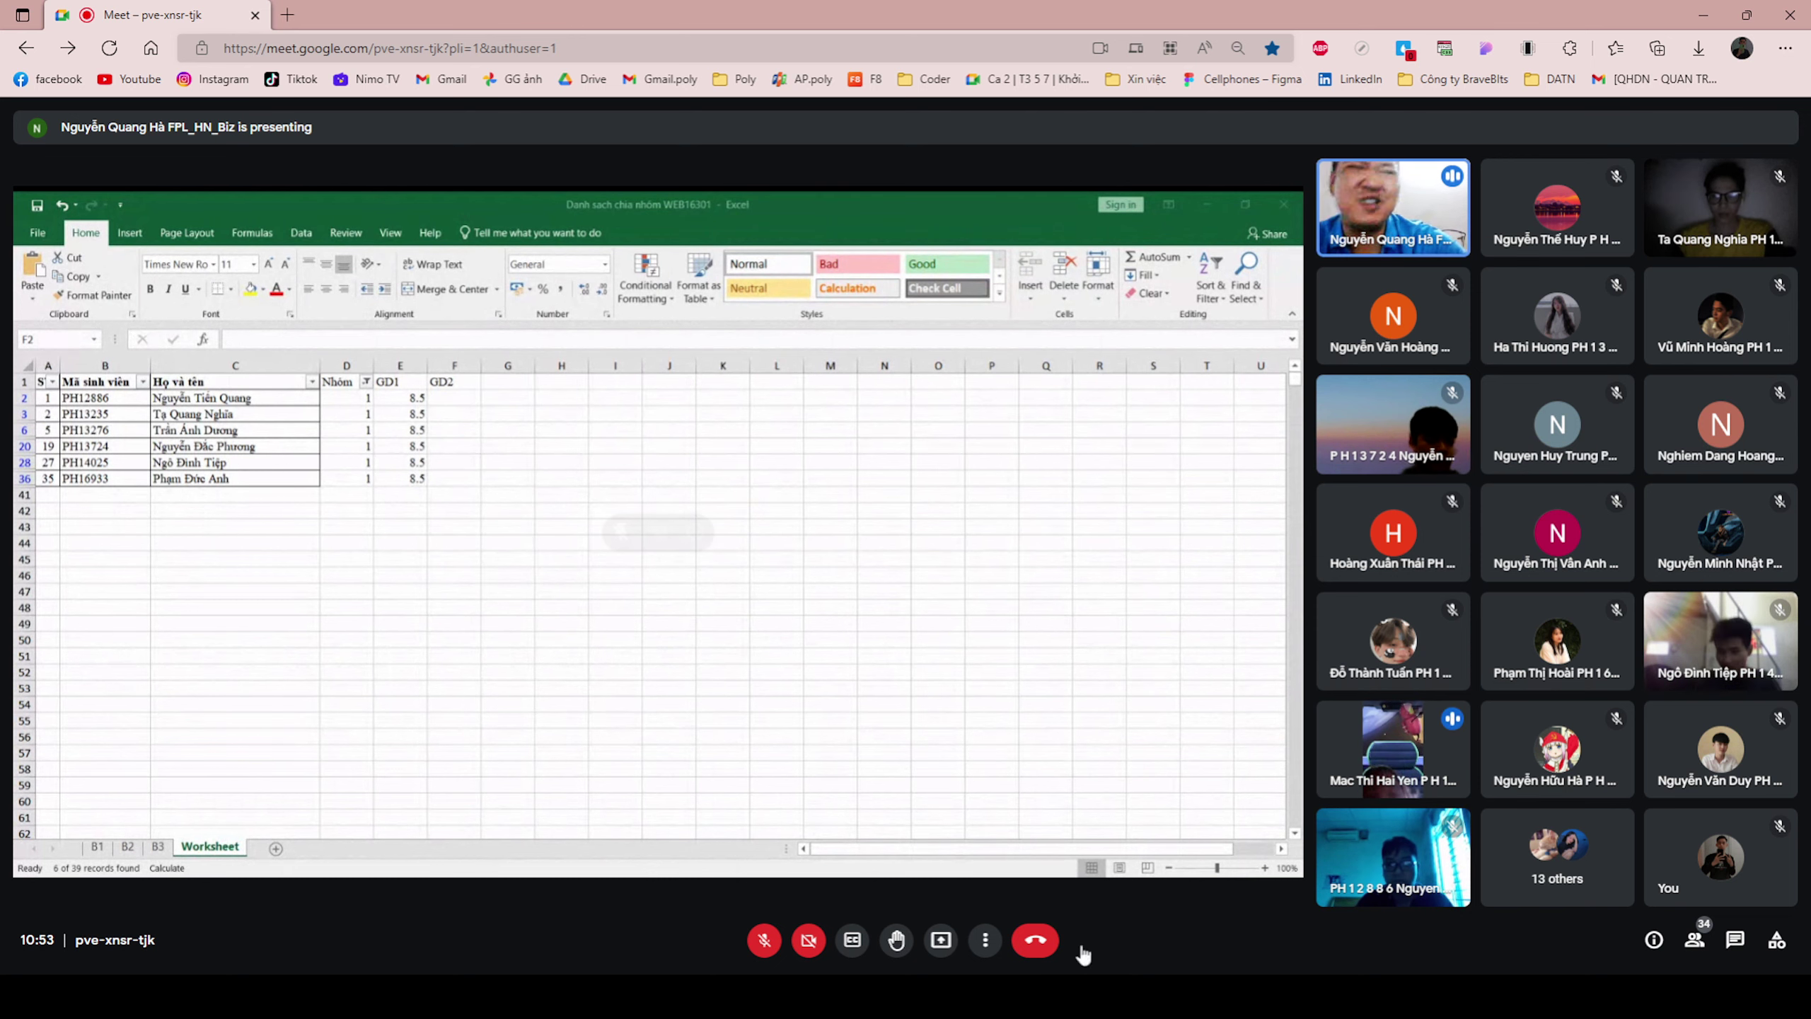
{"action": "left_click", "coordinate": [1734, 938]}
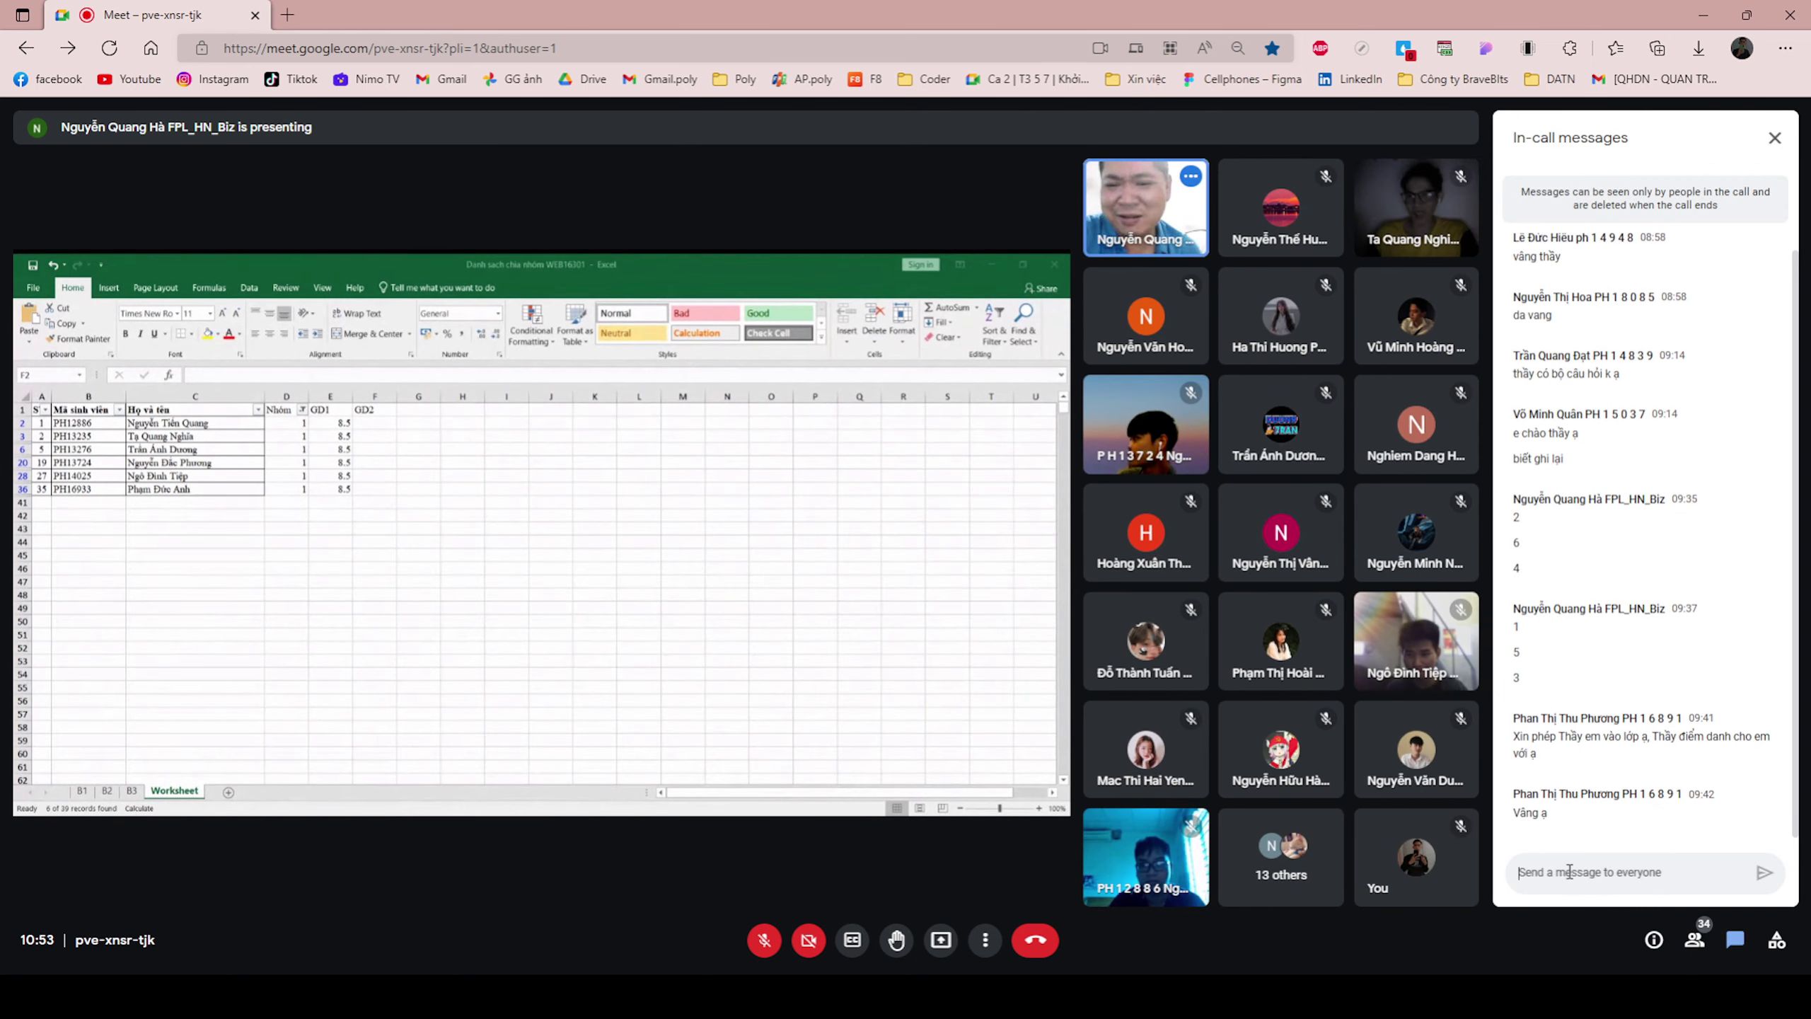
{"action": "left_click", "coordinate": [1735, 939]}
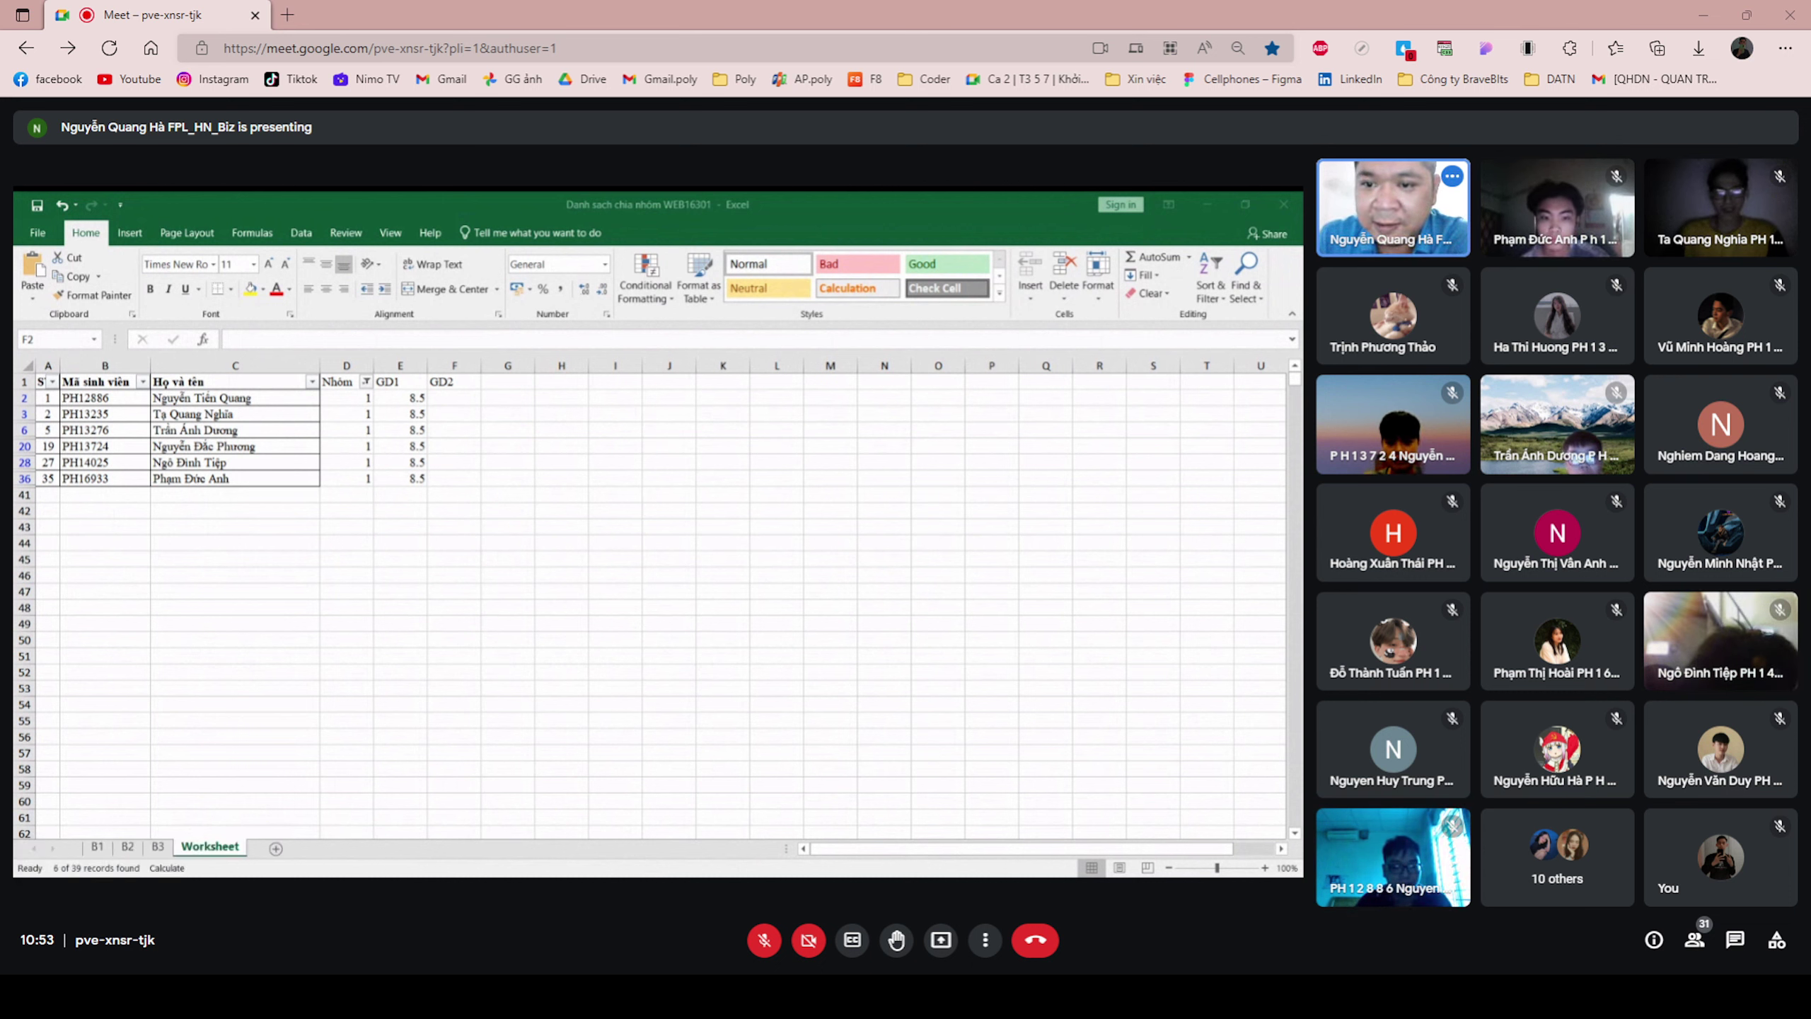
Open a new blank browser tab and close it again to return to the call.
{"action": "mouse_move", "coordinate": [1277, 901]}
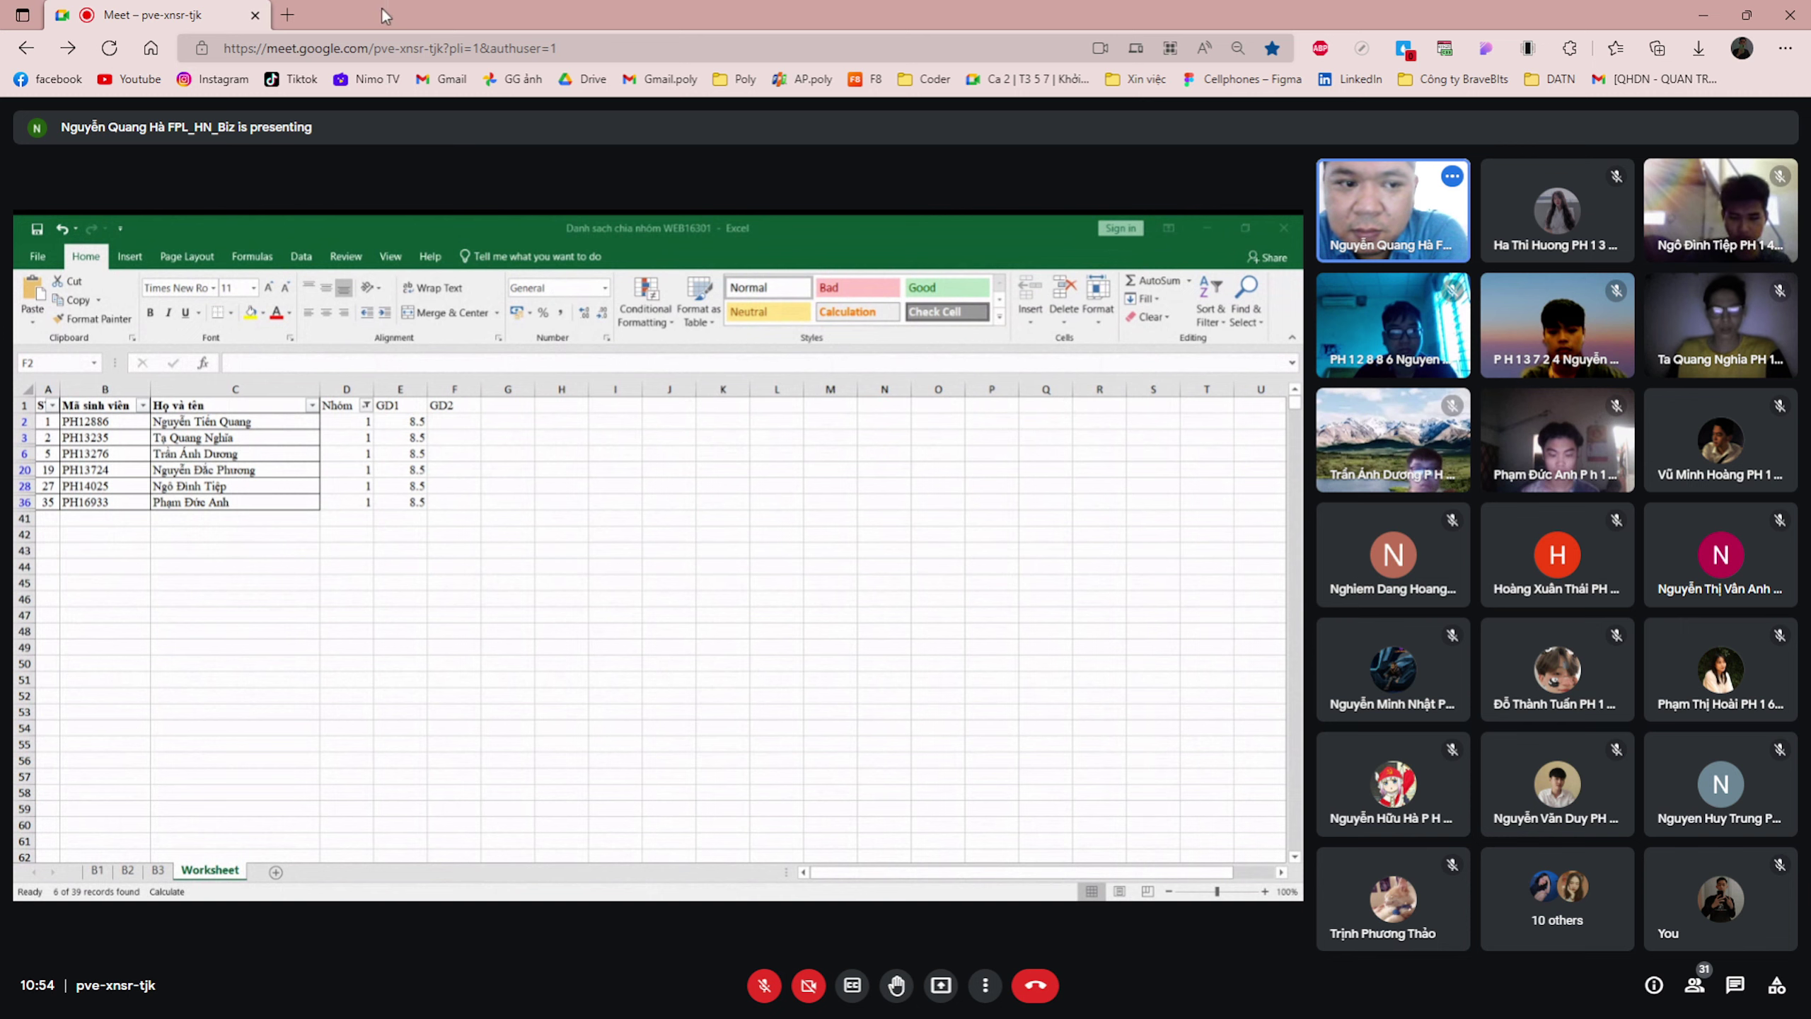
{"action": "left_click", "coordinate": [288, 15]}
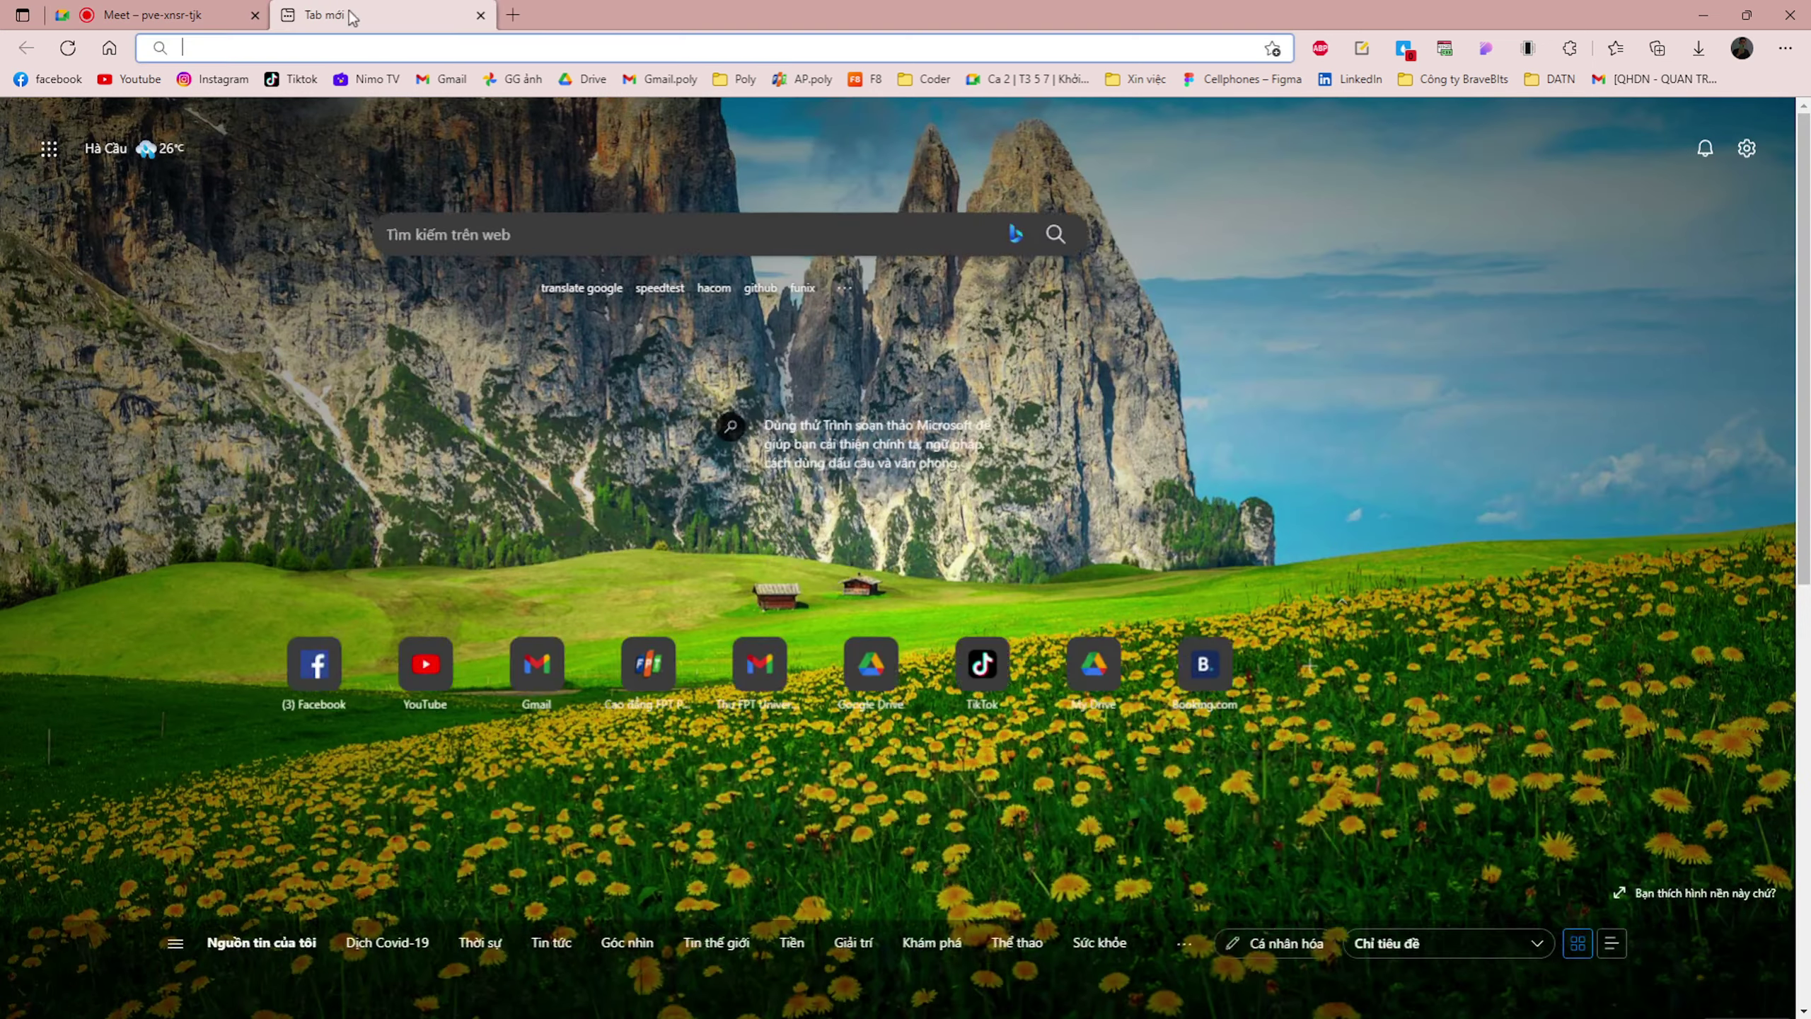
{"action": "key", "text": "ctrl+w"}
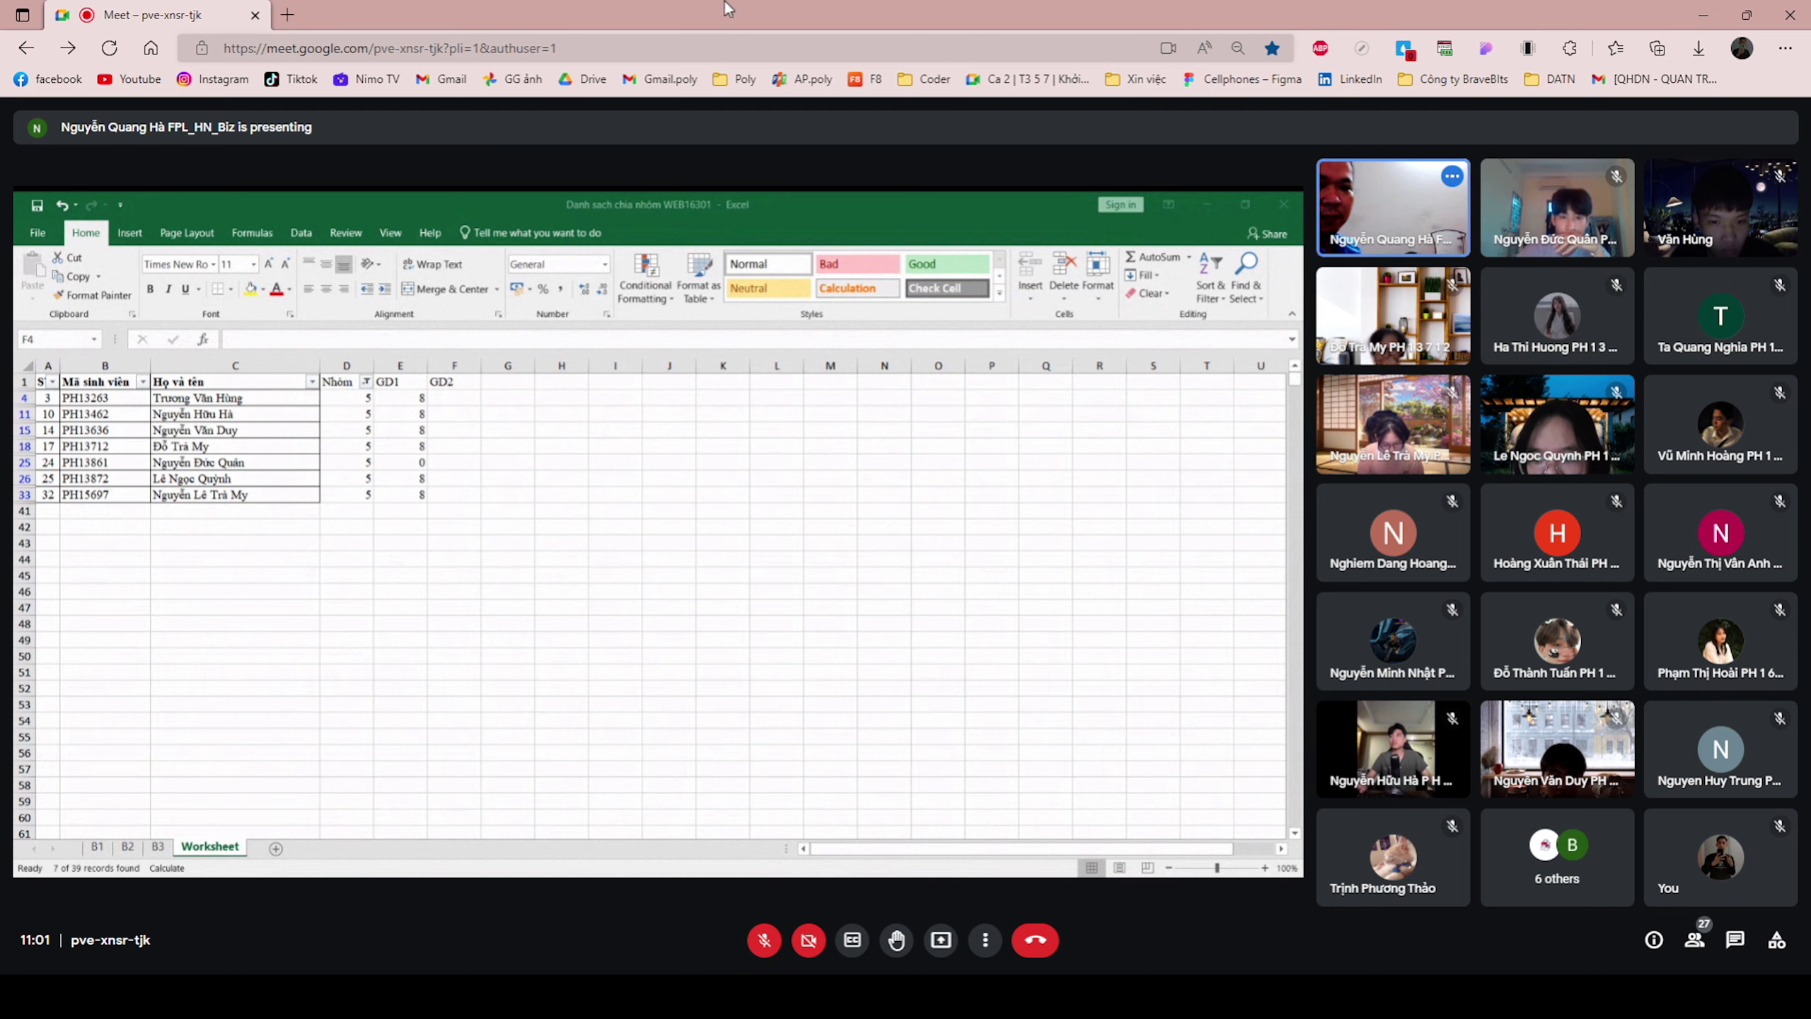
{"action": "left_click_drag", "start_coordinate": [728, 9], "coordinate": [450, 6]}
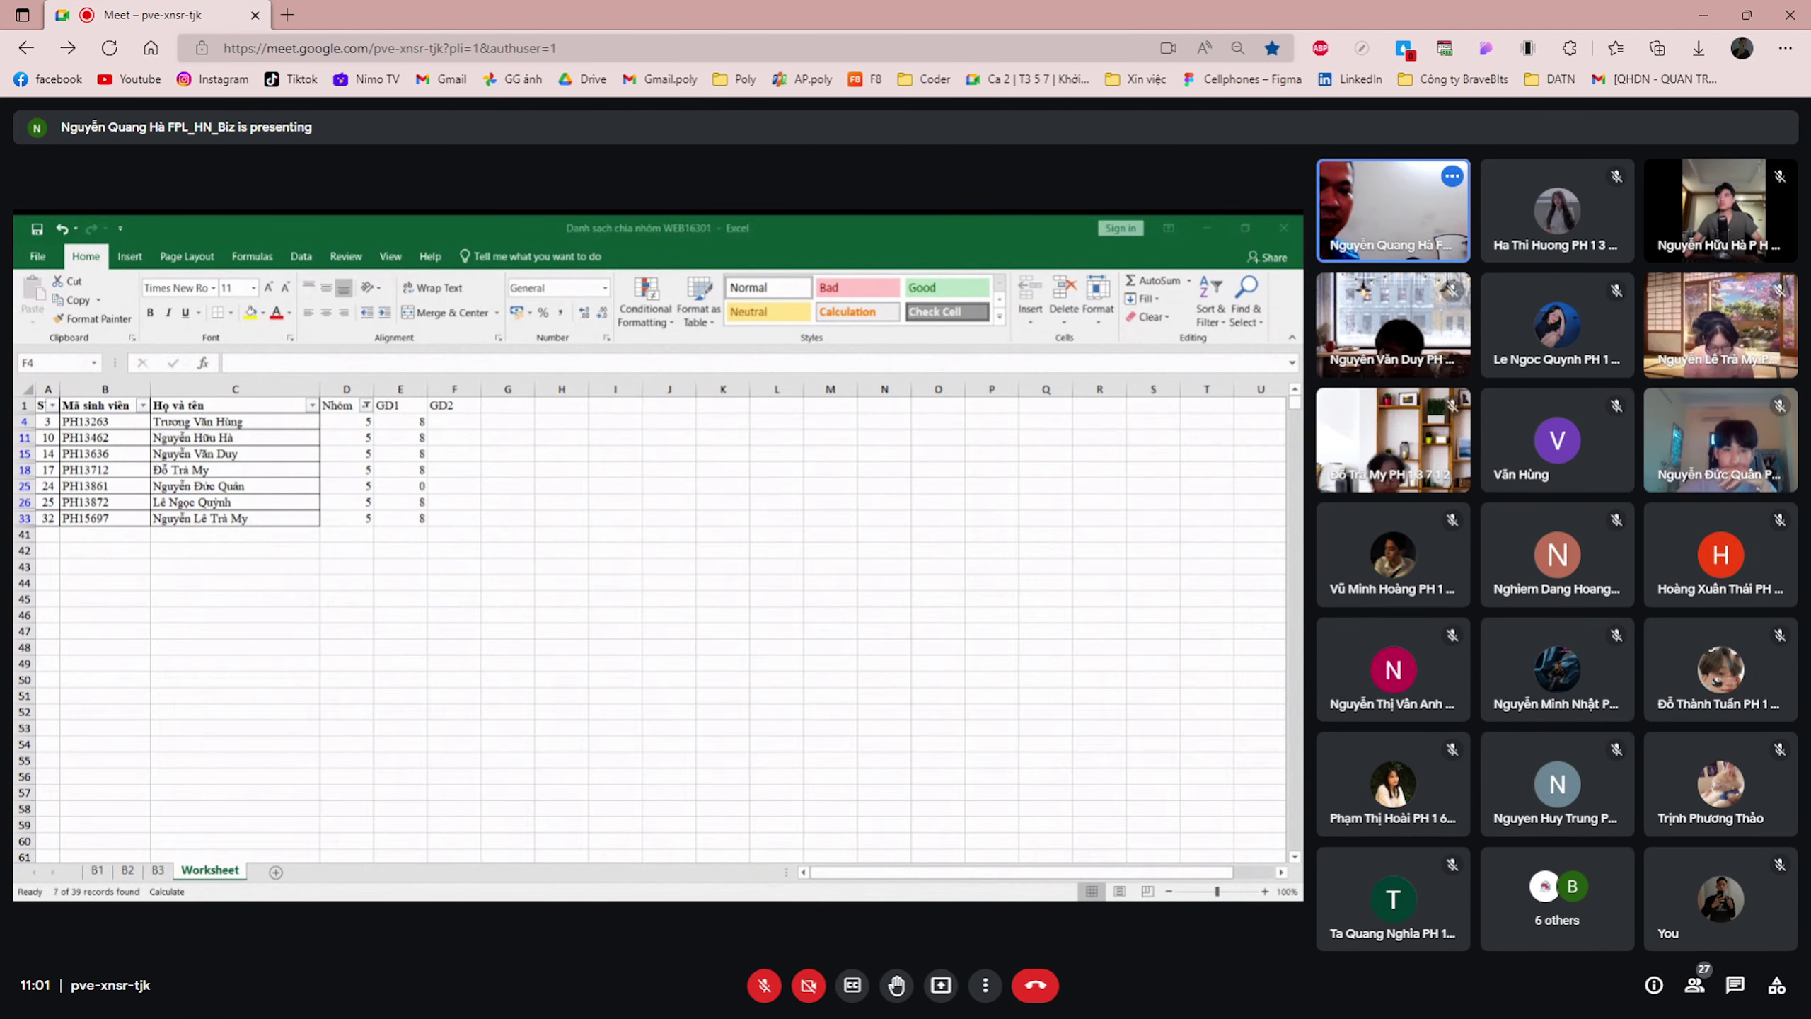
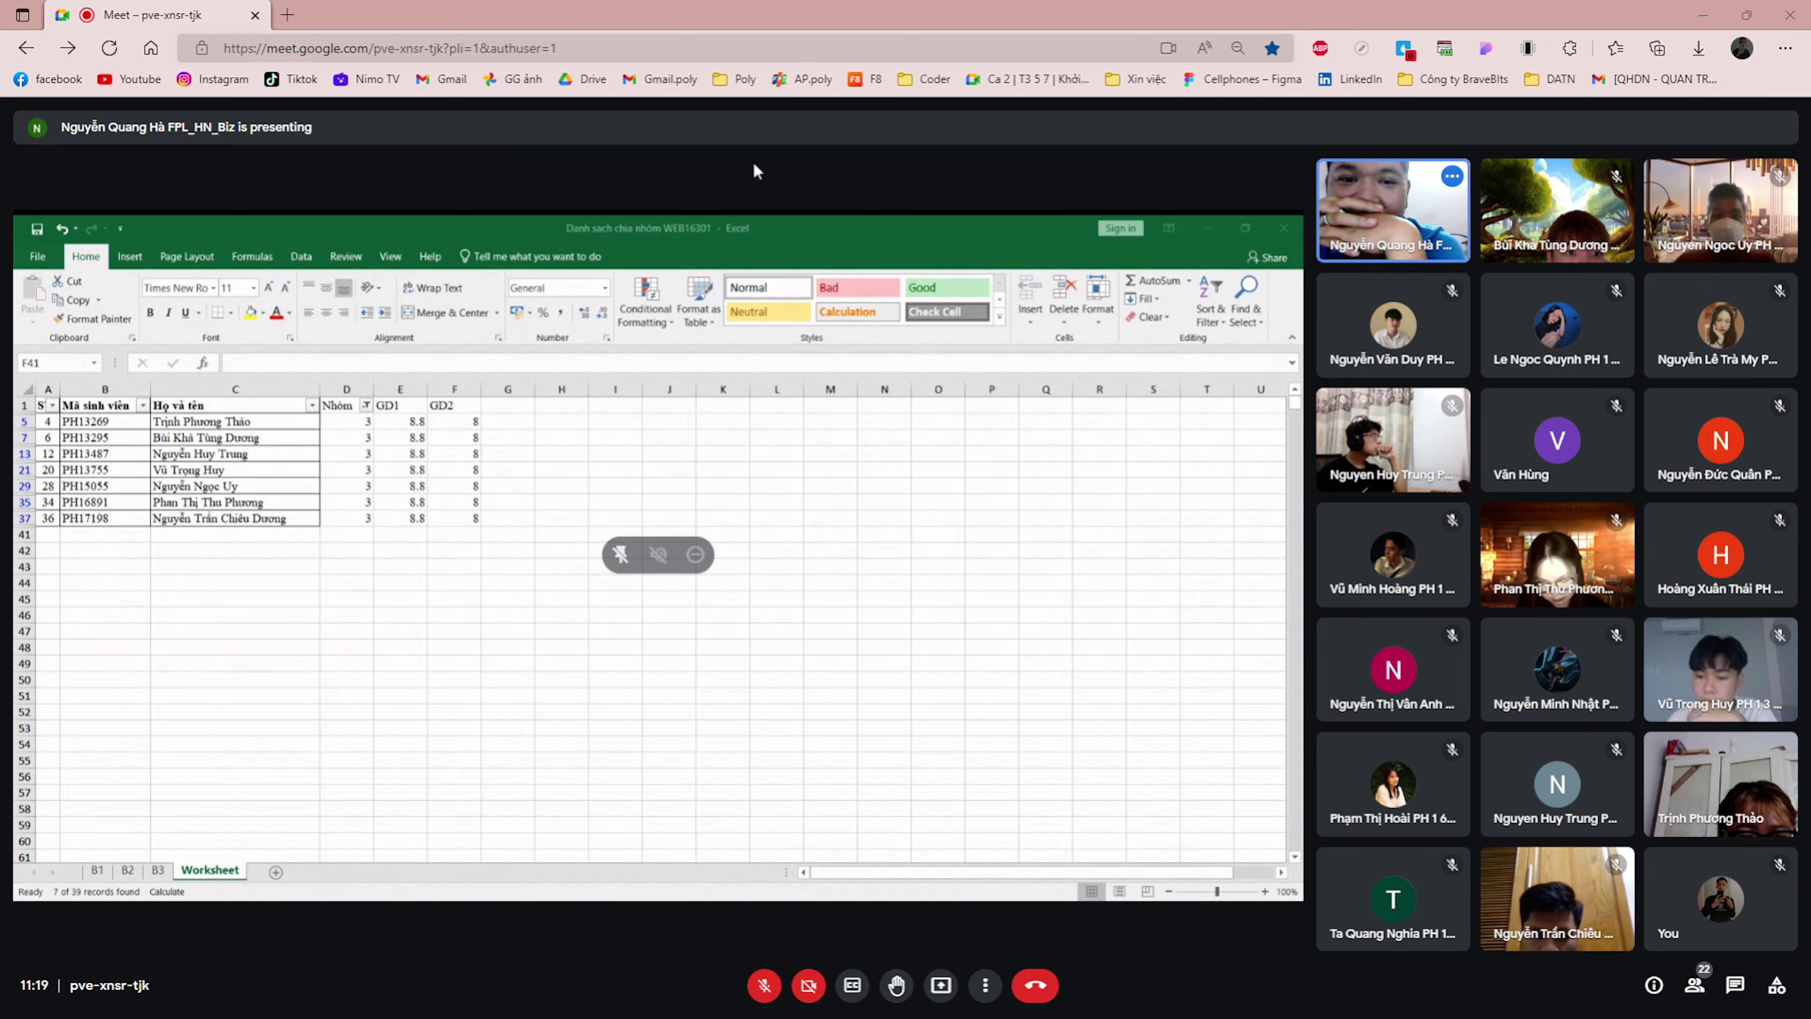
{"action": "double_click", "coordinate": [451, 7]}
{"action": "double_click", "coordinate": [454, 7]}
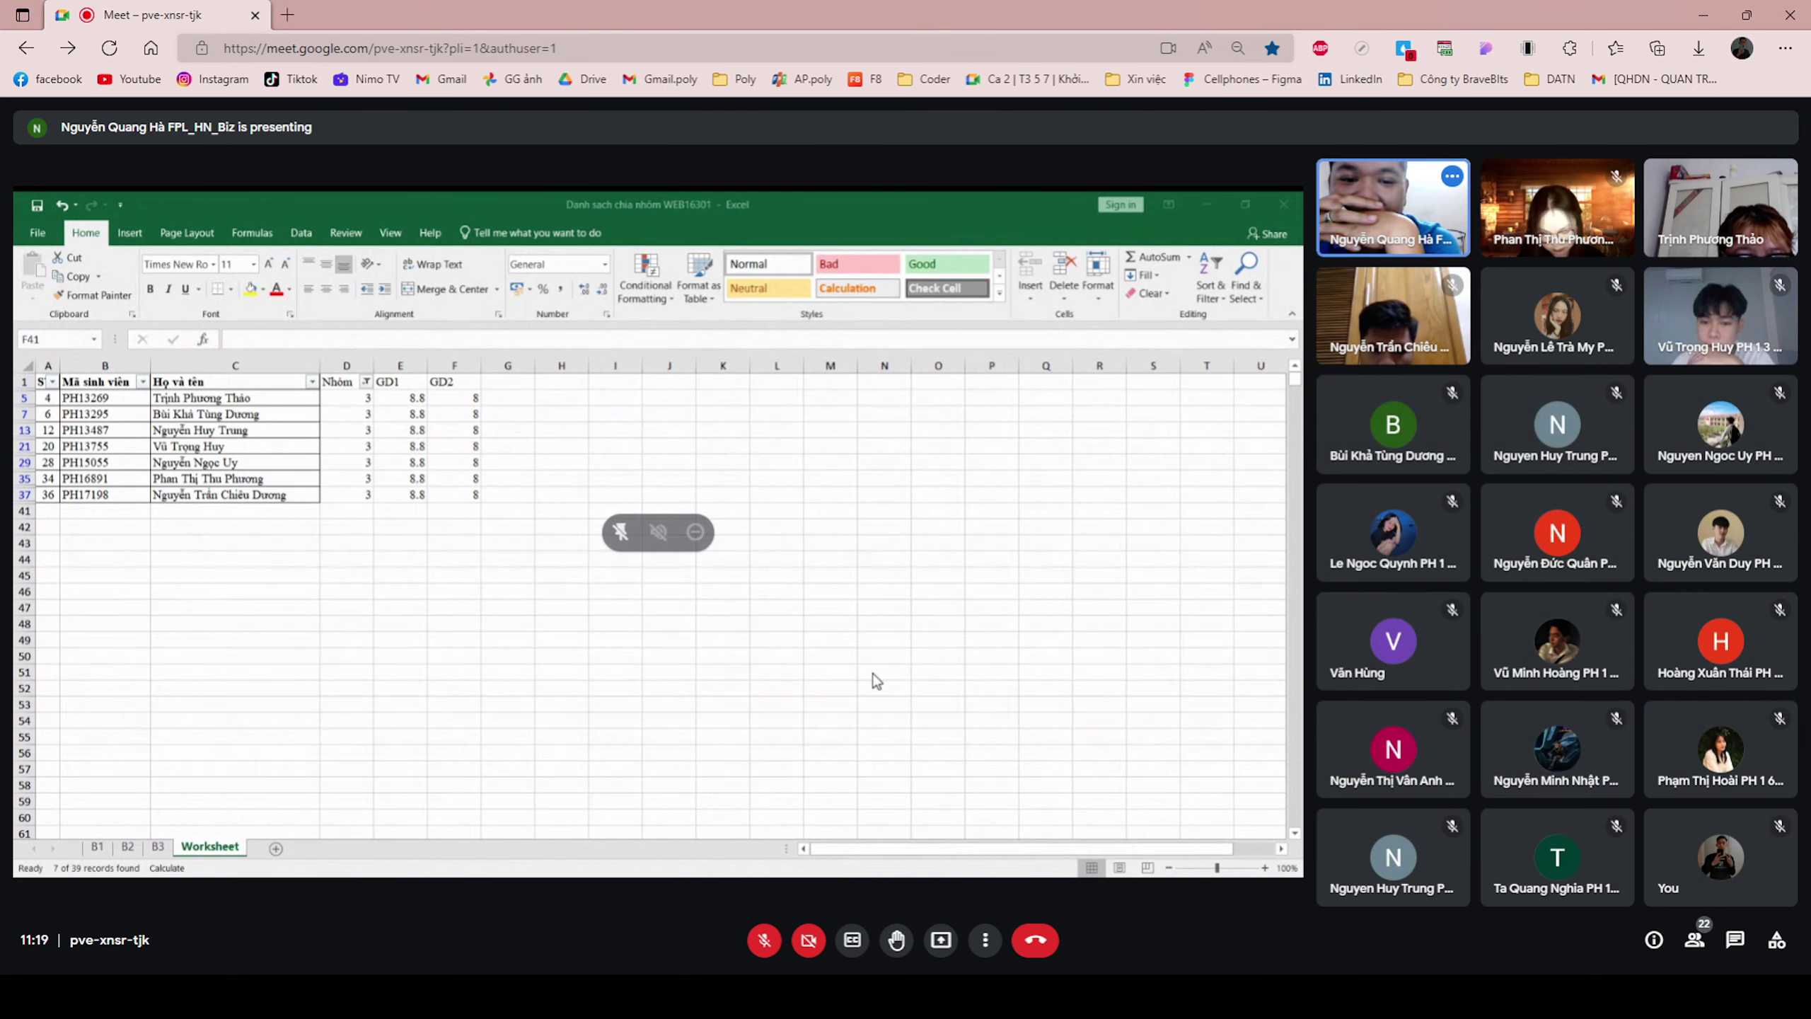
{"action": "left_click", "coordinate": [1746, 14]}
{"action": "key", "text": "super+Up"}
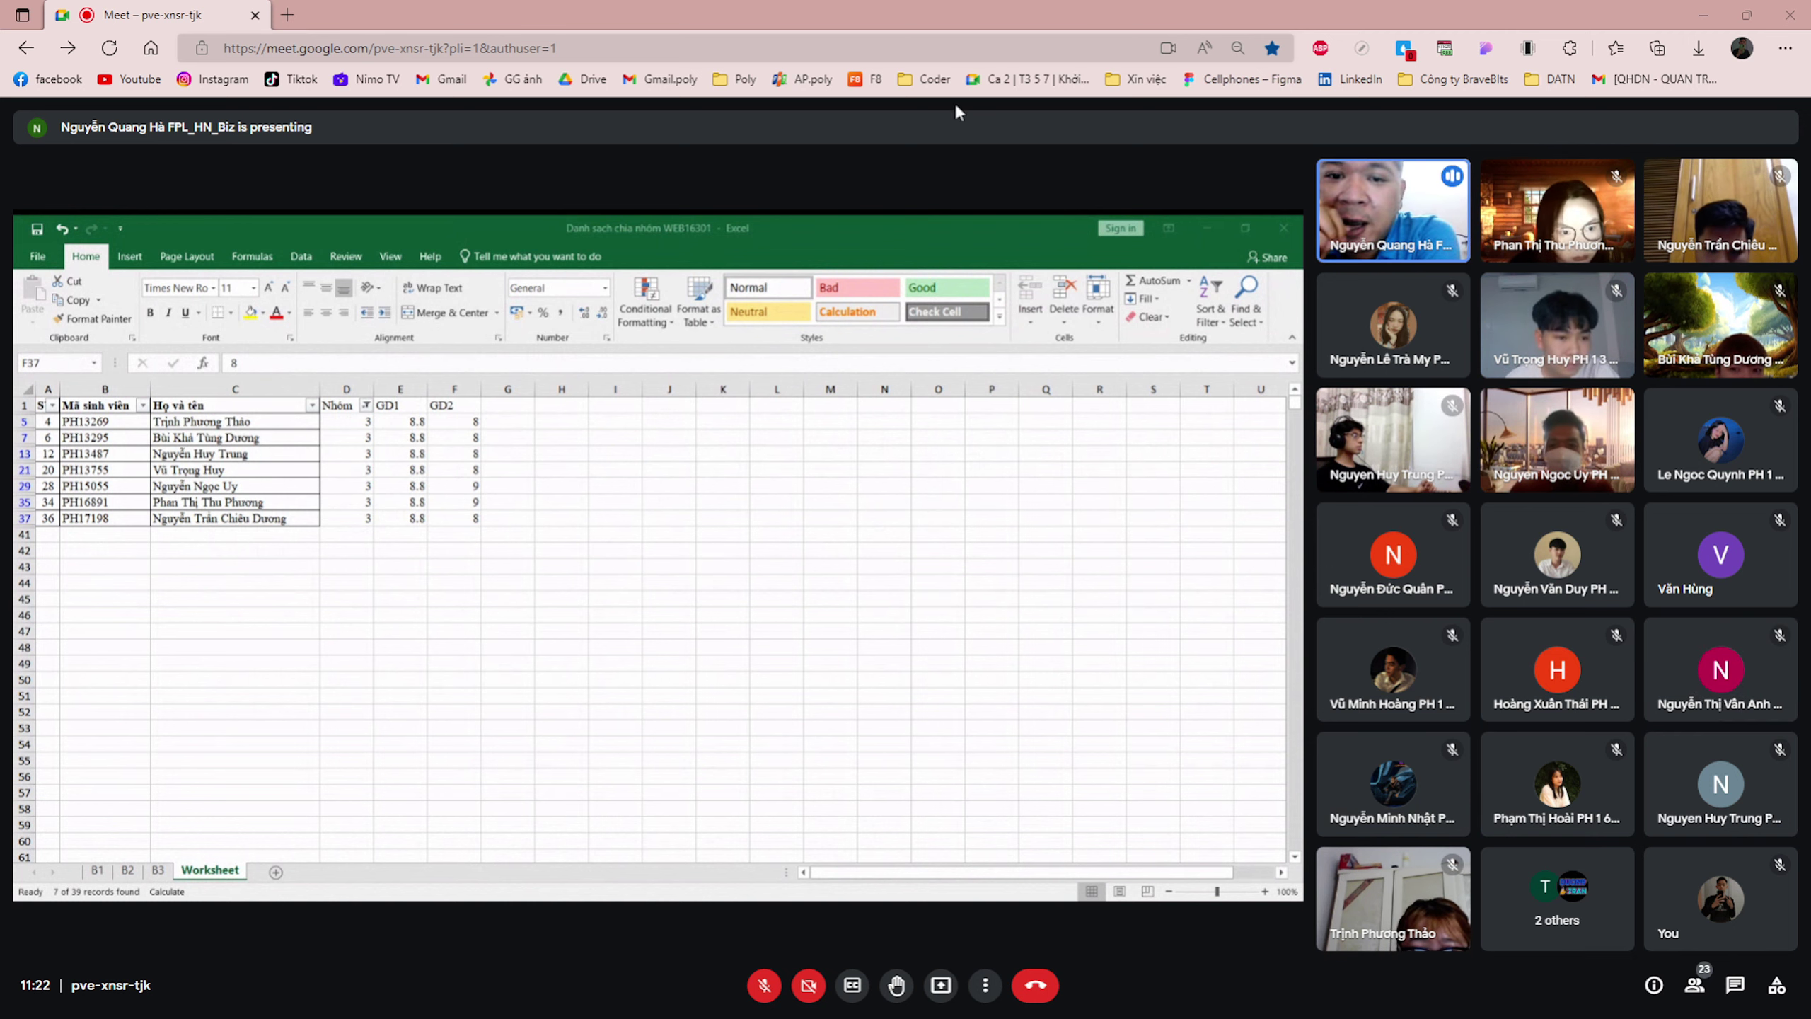
{"action": "double_click", "coordinate": [451, 7]}
{"action": "double_click", "coordinate": [450, 8]}
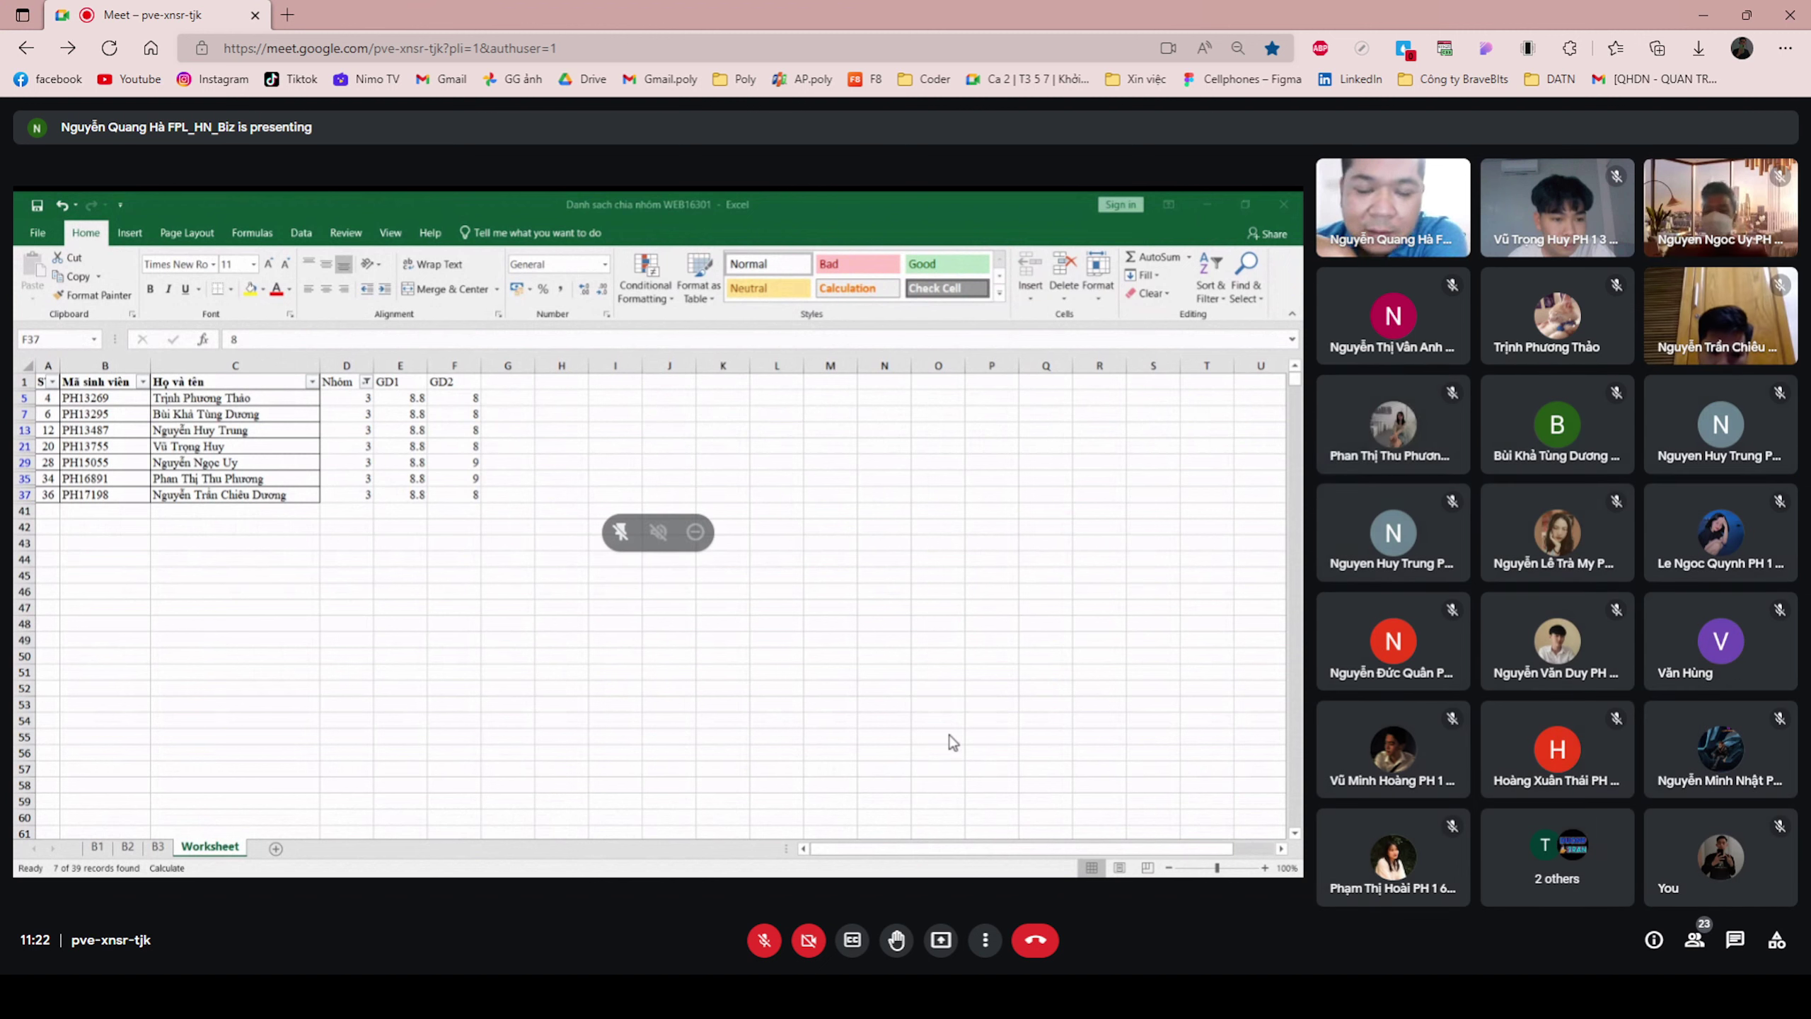